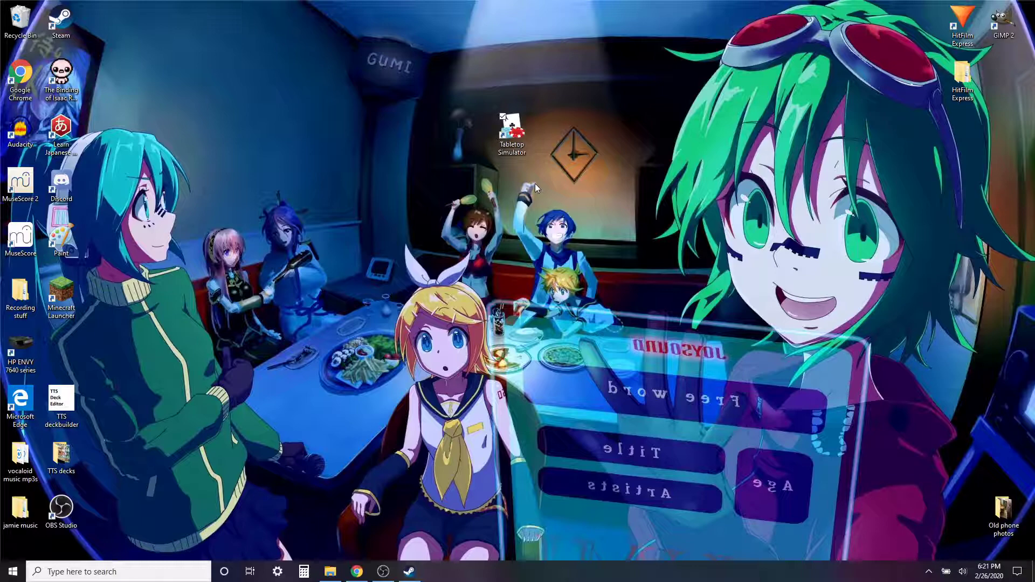
Look over the Weiss Schwarz card list and the yuyu-tei single-card page in the browser as card image sources.
left_click(357, 571)
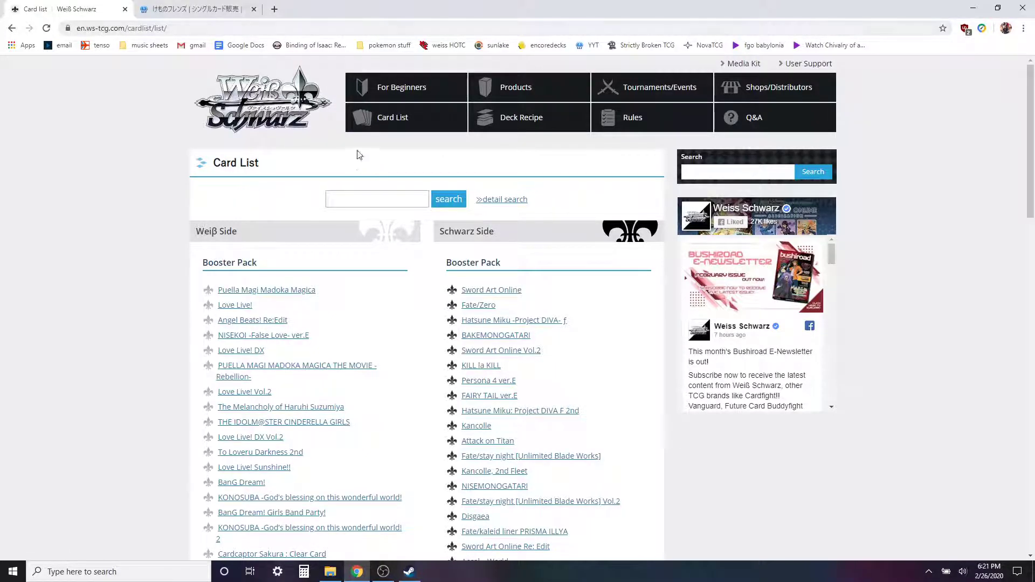
scroll(384, 237, "down", 4)
scroll(395, 277, "up", 4)
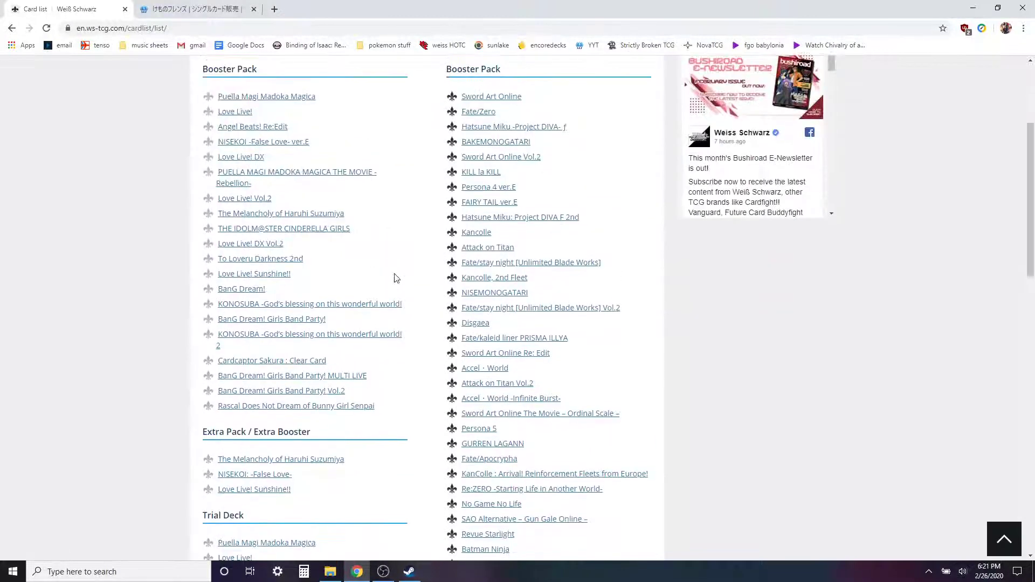
left_click(150, 6)
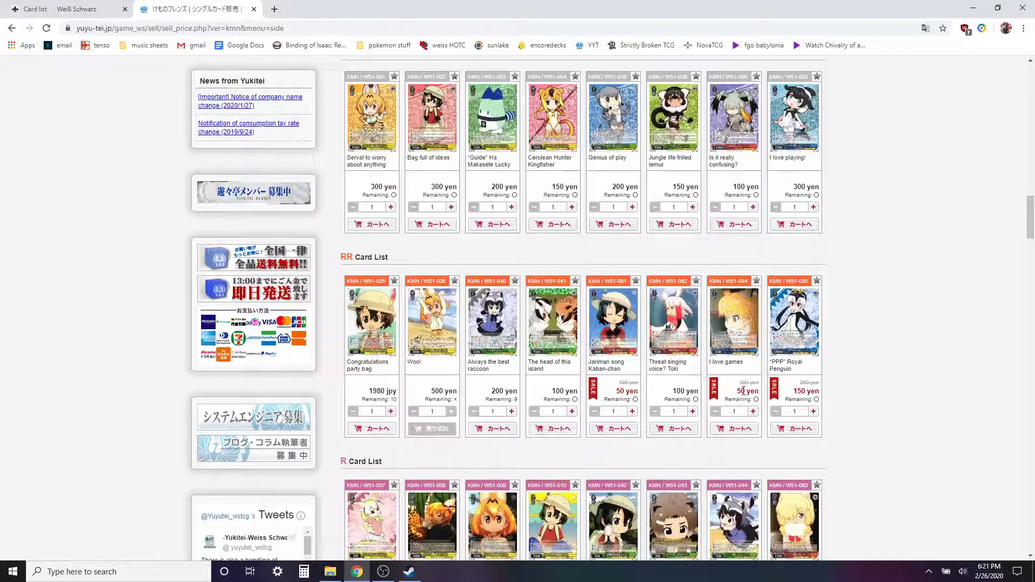
left_click(972, 7)
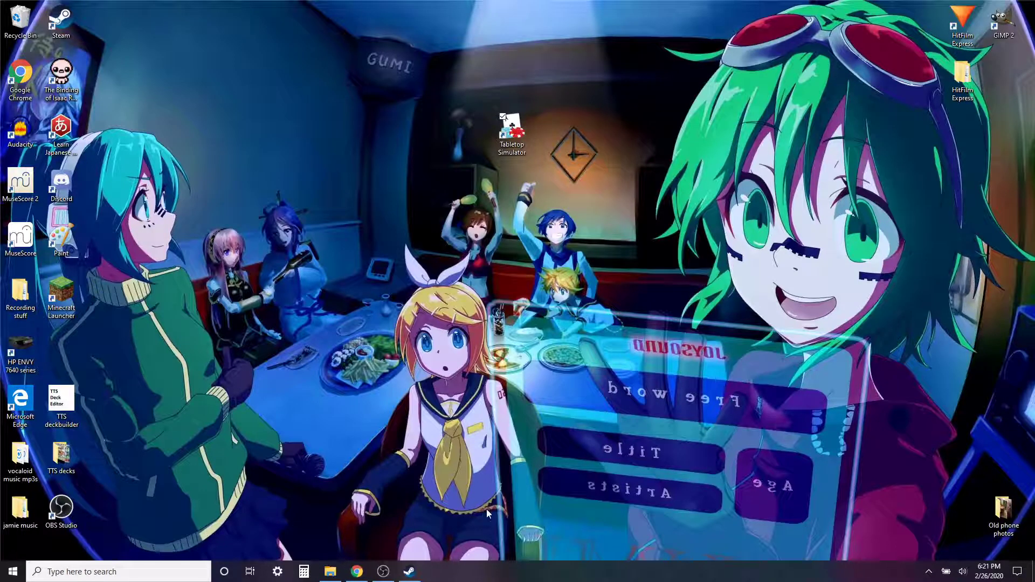
View the collected card images in the bar book SAO folder, and close the folder window.
left_click(330, 571)
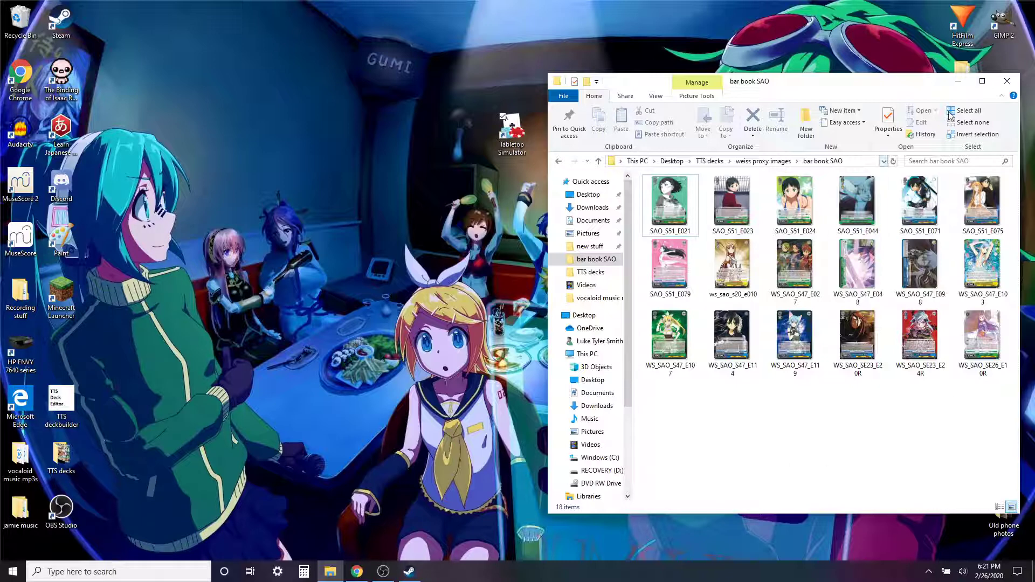
left_click(1001, 87)
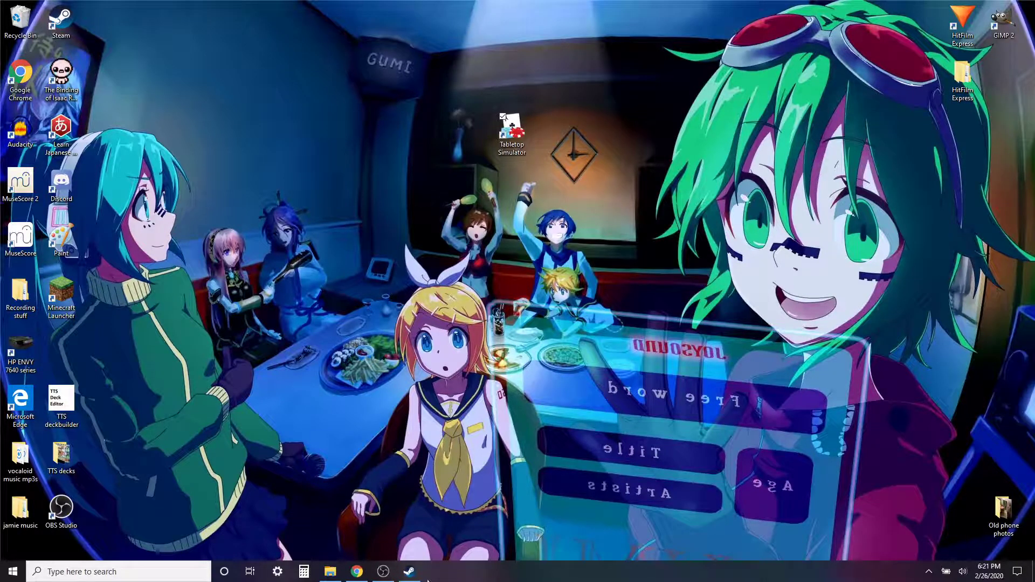
Switch to Steam and browse the local files of Tabletop Simulator.
left_click(410, 573)
mouse_move(212, 28)
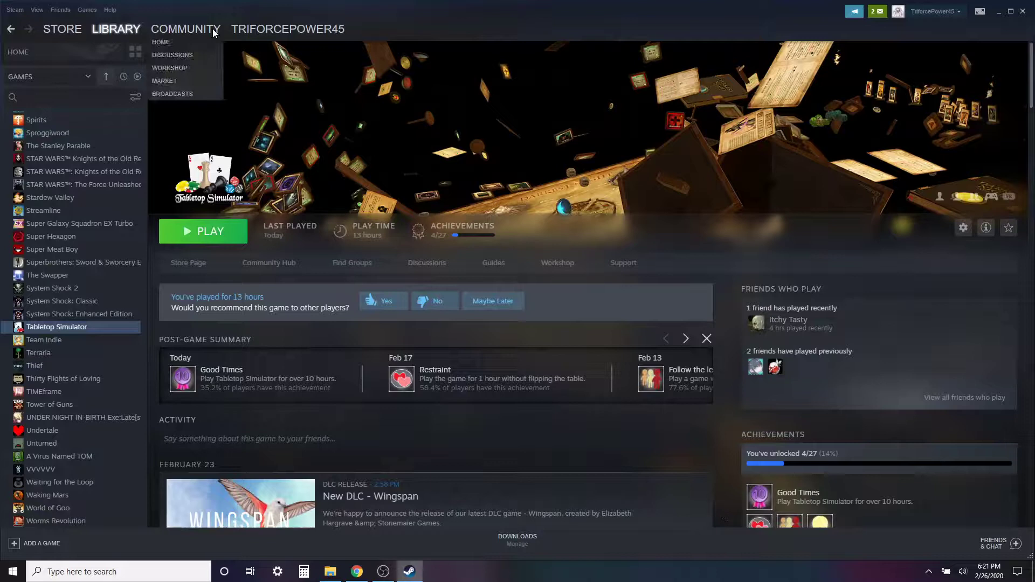
right_click(60, 327)
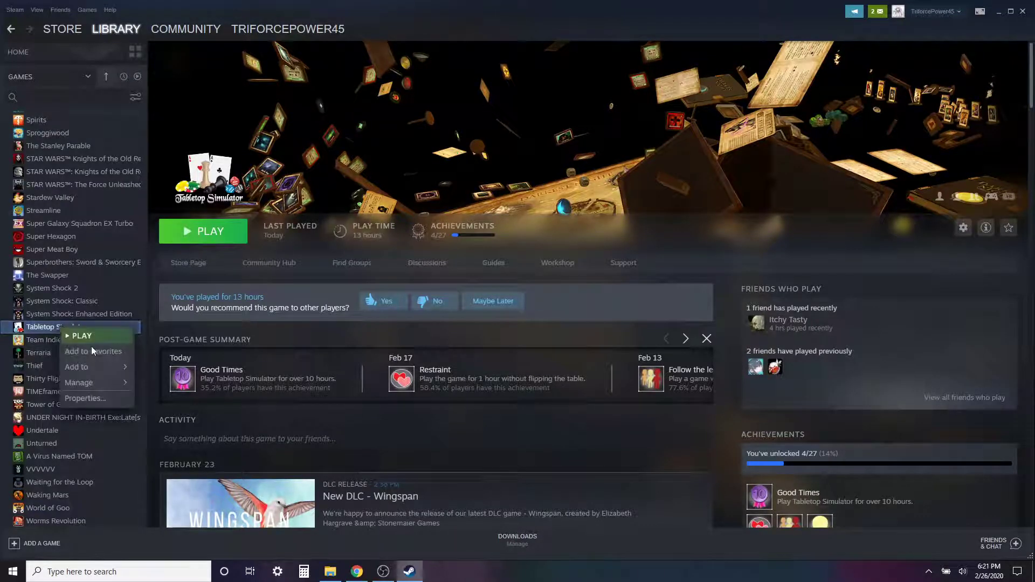
mouse_move(98, 383)
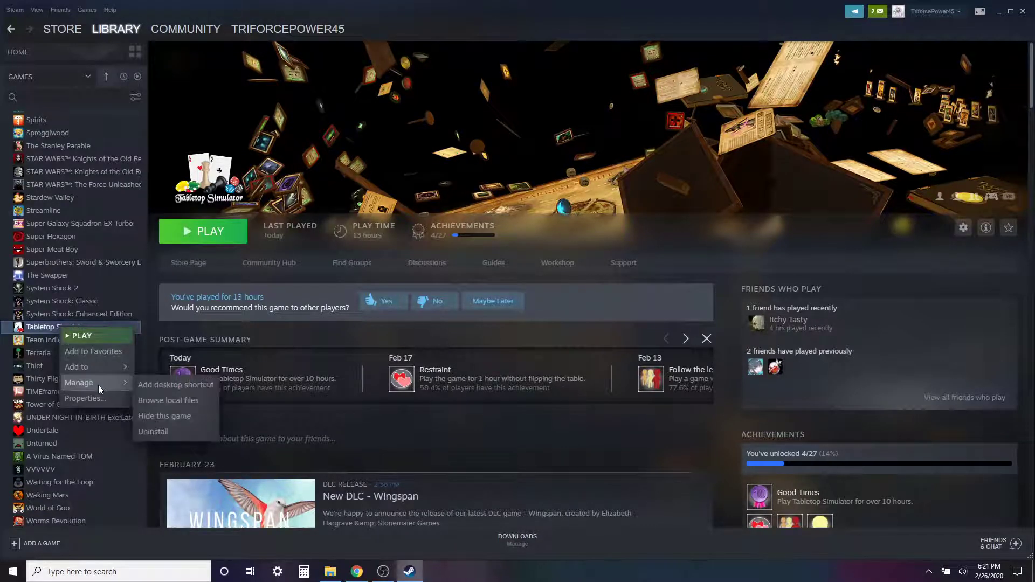
left_click(163, 399)
Launch the TTS-Deck-Editor shortcut from the Deck Builder folder inside Modding, and close the folder window.
double_click(143, 122)
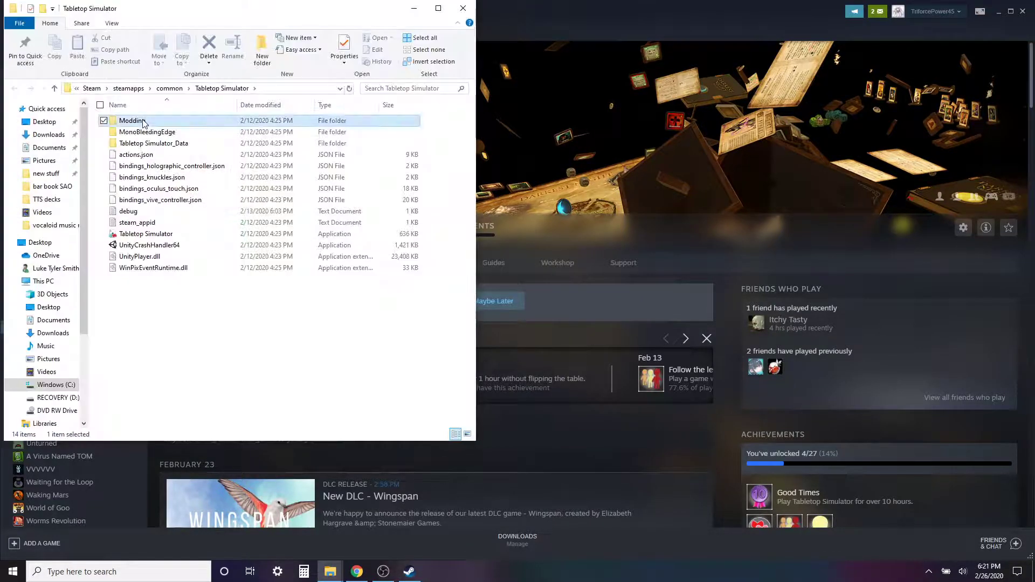
double_click(140, 120)
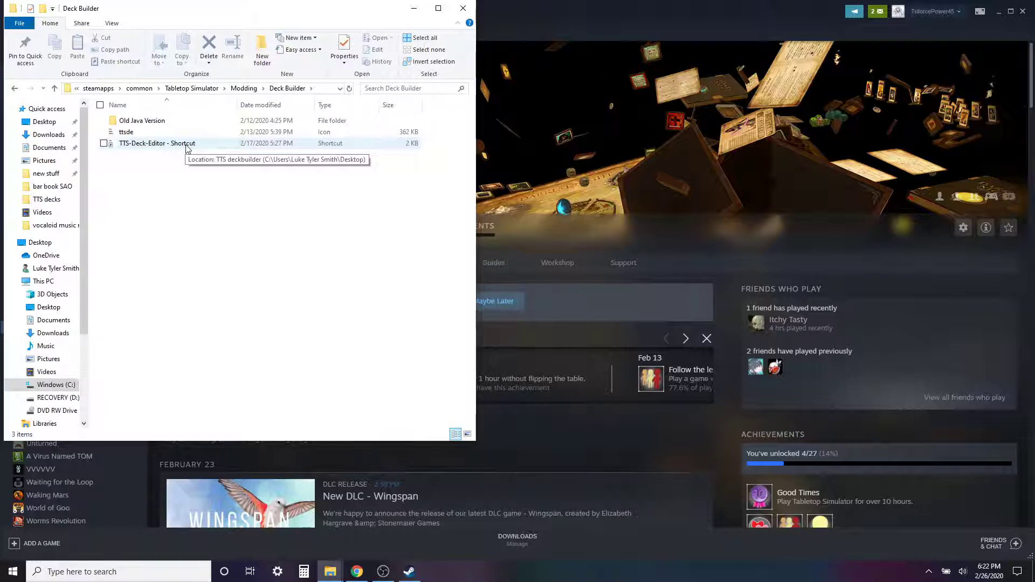
double_click(185, 143)
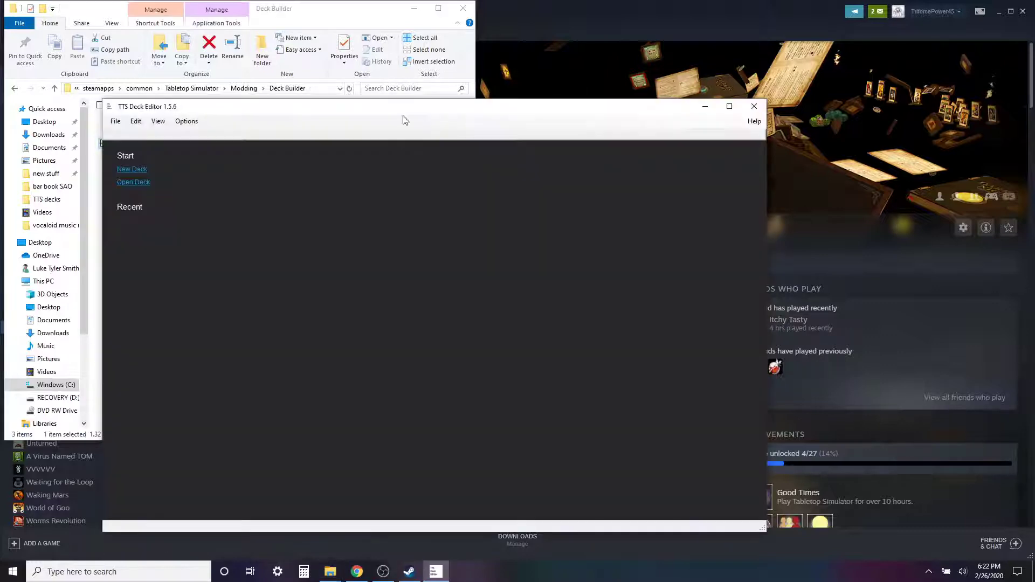
left_click(463, 8)
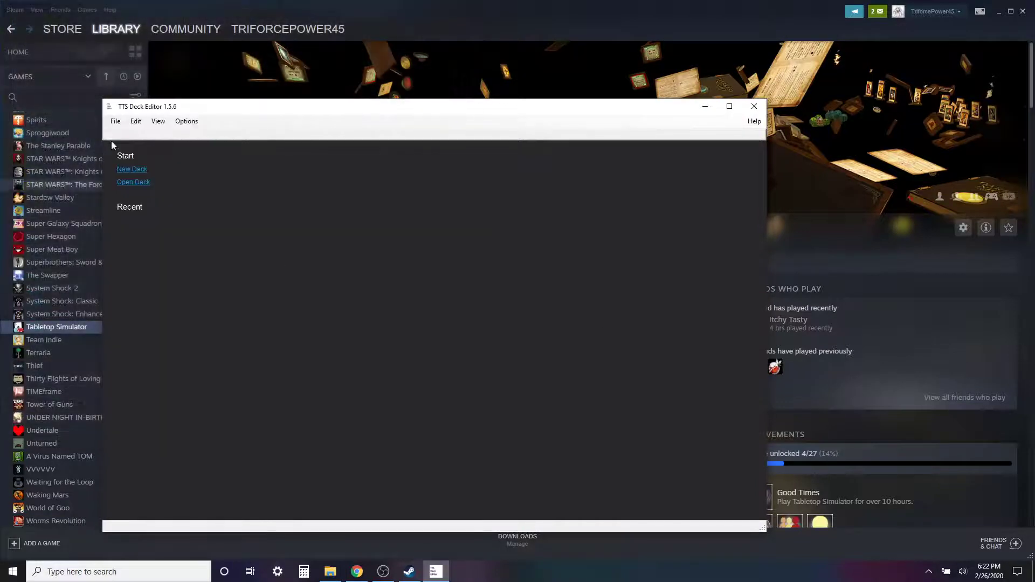
Create a new deck 10 cards wide and 5 cards high.
left_click(123, 170)
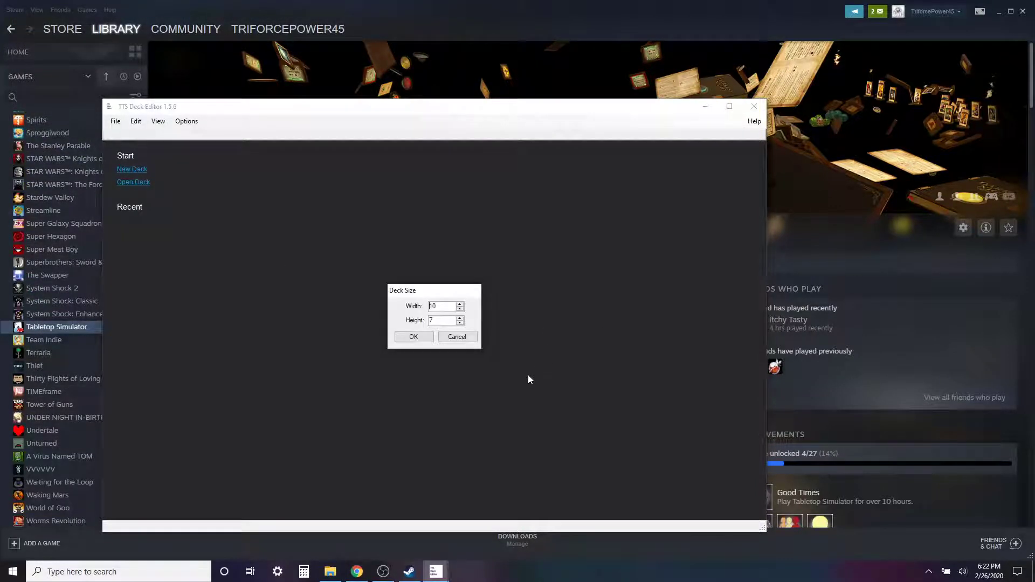
left_click(437, 306)
left_click(459, 324)
left_click(460, 323)
left_click(416, 338)
Clear Steam from view and arrange the deck editor window alongside the bar book SAO image folder.
left_click(997, 12)
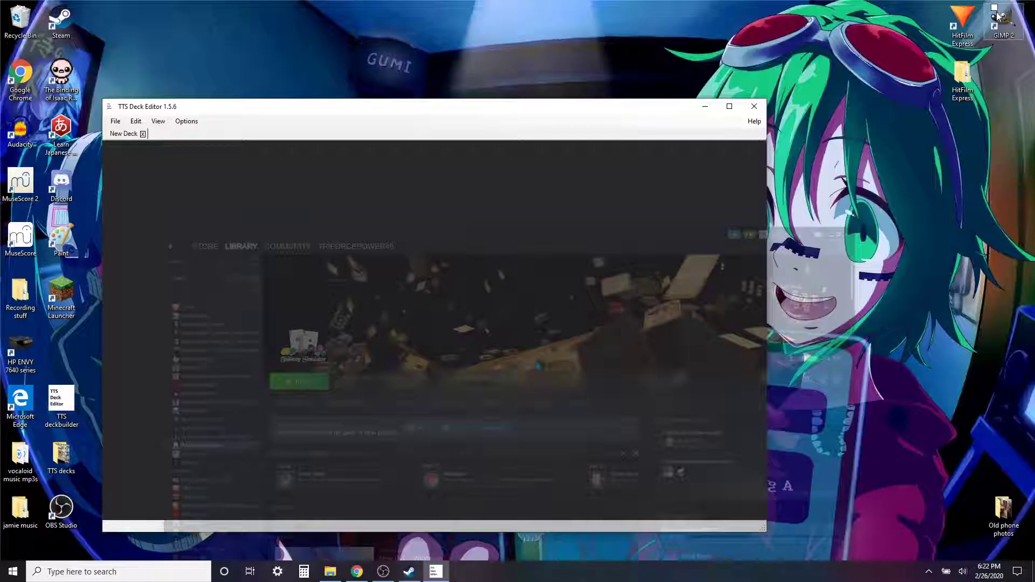
left_click_drag(642, 105, 547, 20)
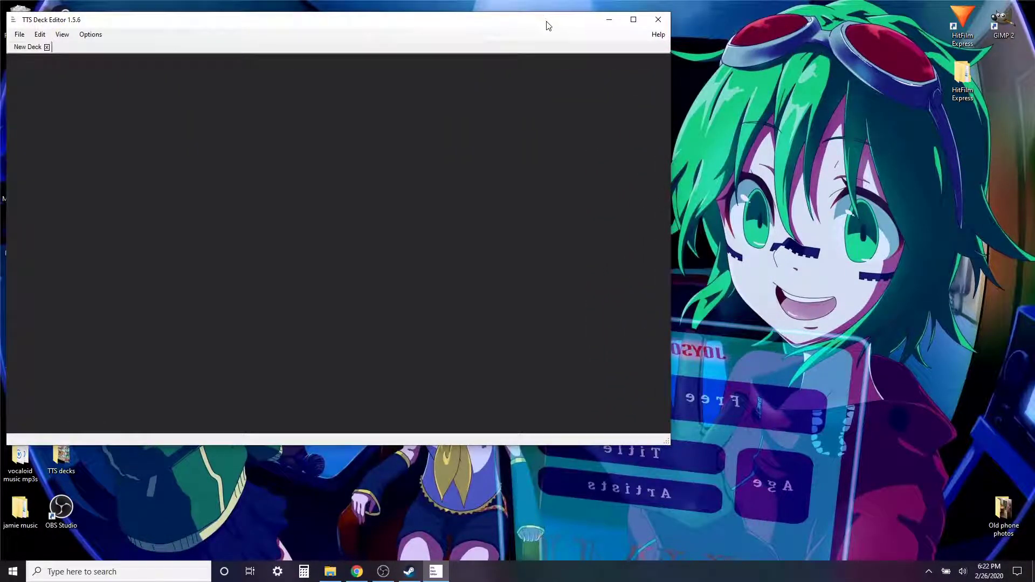
left_click(330, 570)
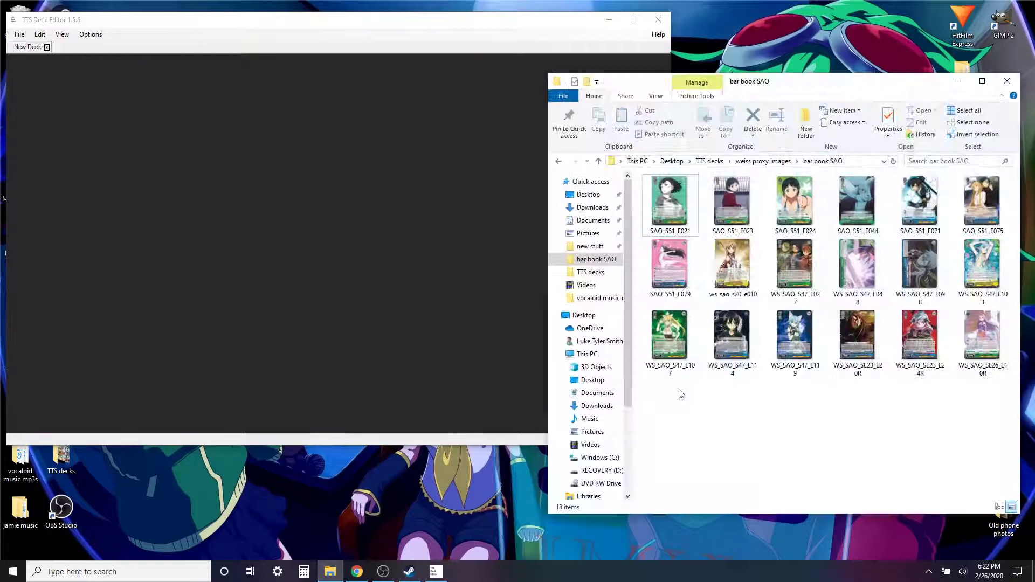
Place SAO_S51_E021 in deck slots 1 to 3, SAO_S51_E023 in slot 4 and SAO_S51_E024 in slots 5 to 7.
left_click_drag(671, 202, 44, 85)
left_click_drag(671, 202, 92, 92)
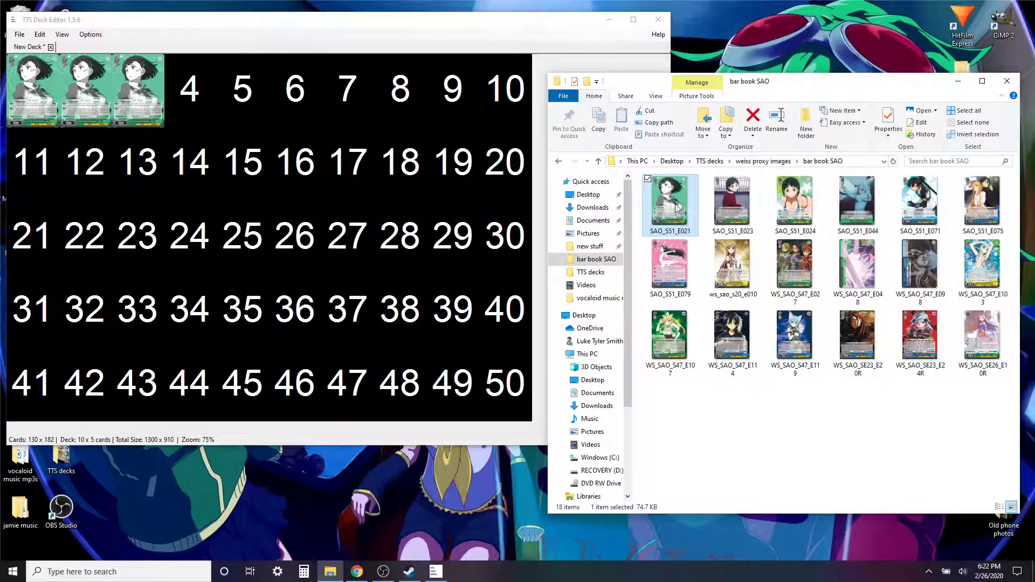
left_click_drag(732, 202, 197, 108)
left_click_drag(792, 213, 242, 94)
left_click_drag(815, 227, 329, 90)
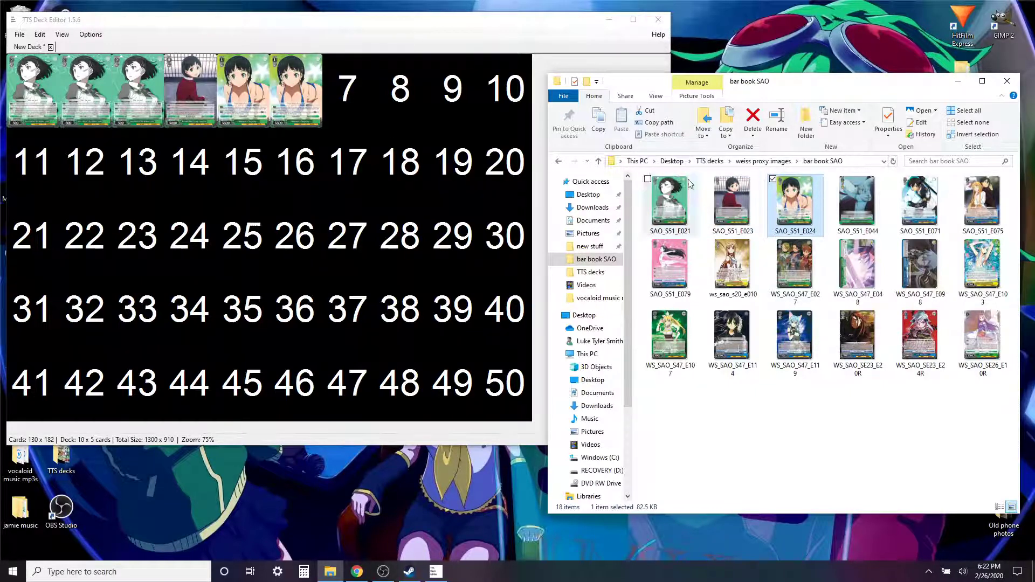
left_click_drag(771, 214, 372, 100)
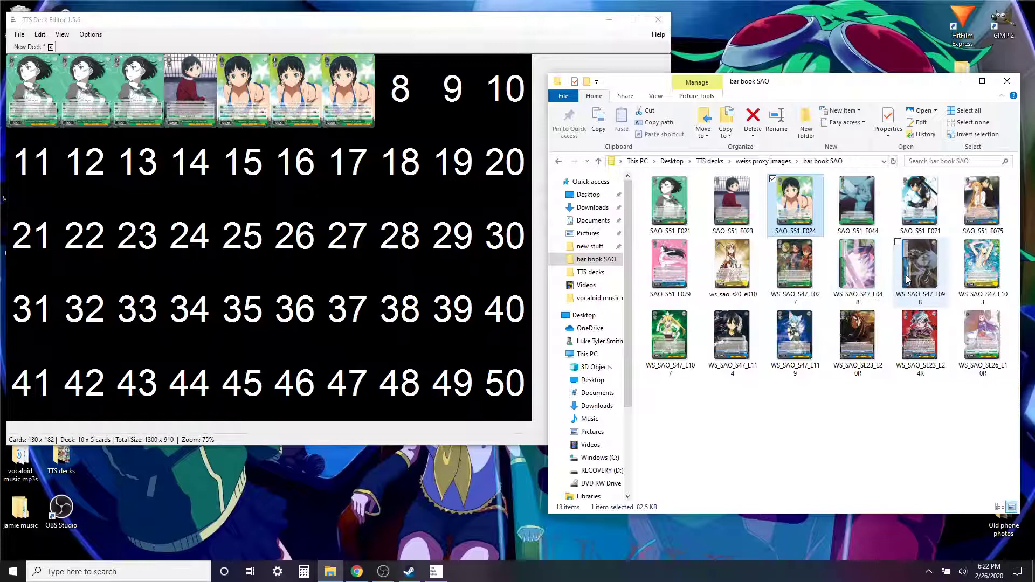
Try rotating the WS_SAO_S47_E048 card image in Paint by 90° right turns, and discard the changes.
right_click(867, 271)
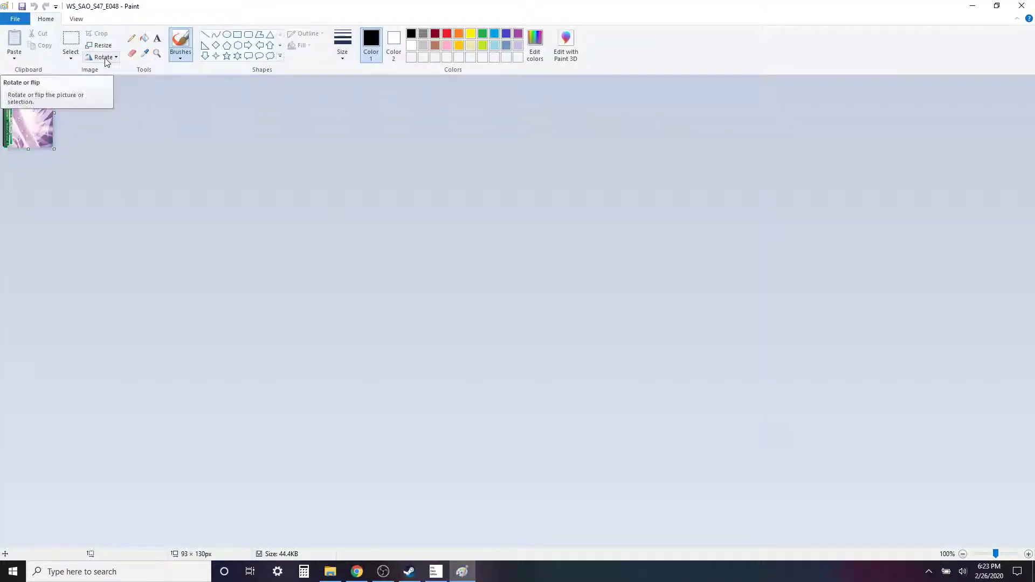
left_click(107, 62)
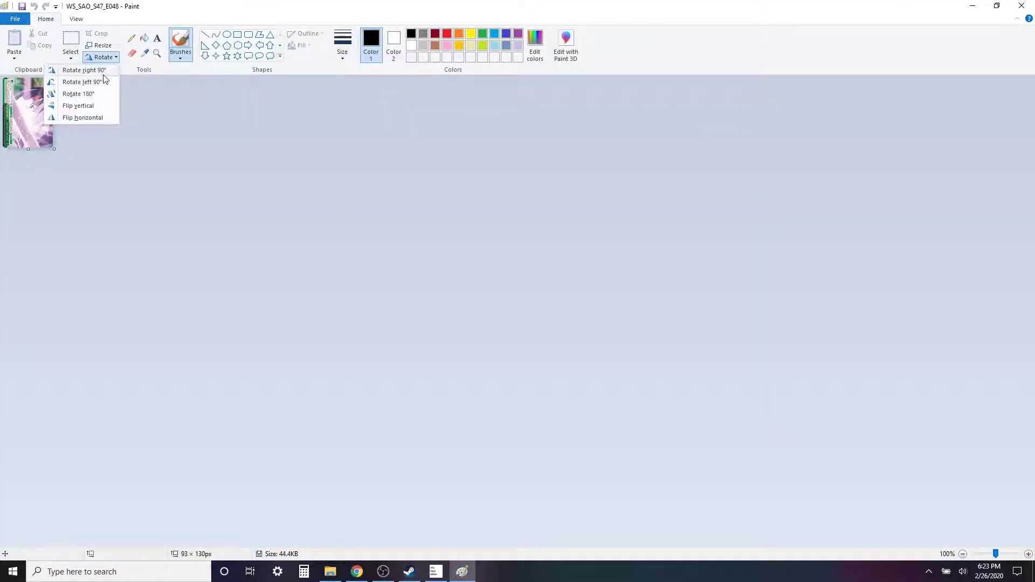
left_click(103, 72)
left_click(102, 57)
left_click(108, 71)
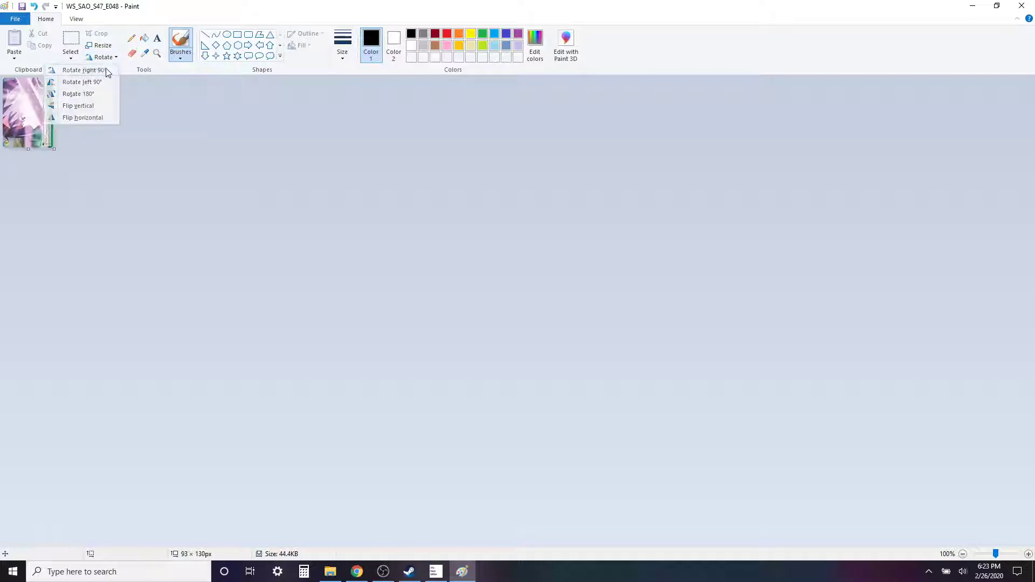
left_click(108, 72)
left_click(101, 56)
left_click(107, 71)
key("alt+F4")
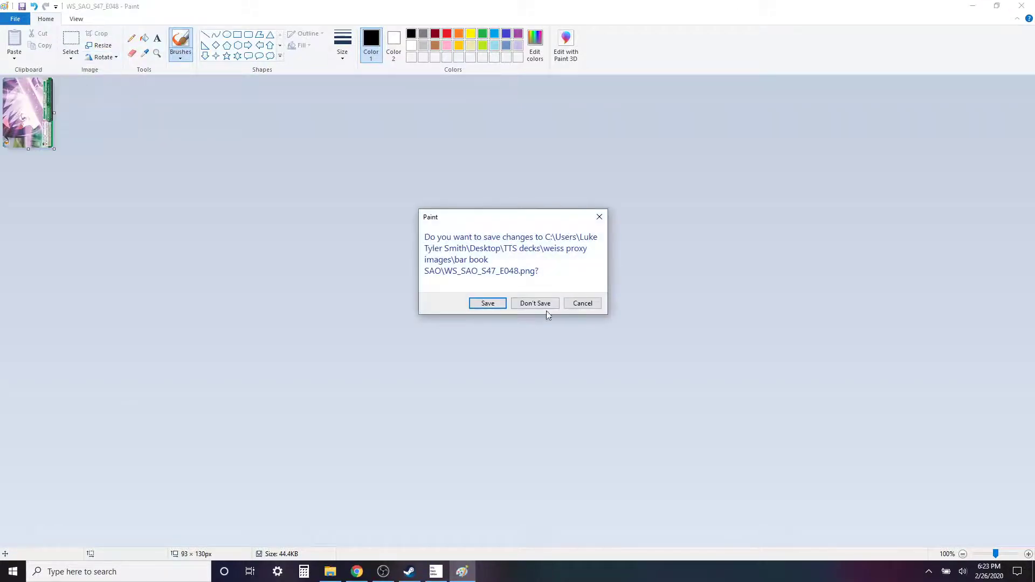
left_click(535, 303)
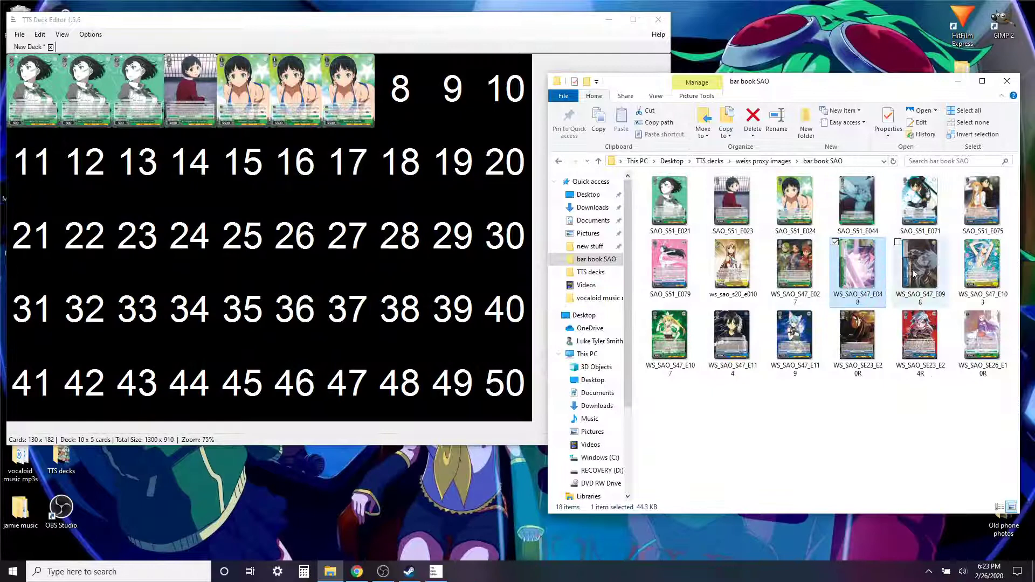
Close the image folder and start exporting the deck as a PNG file, cancelling at the save prompt.
left_click(1006, 81)
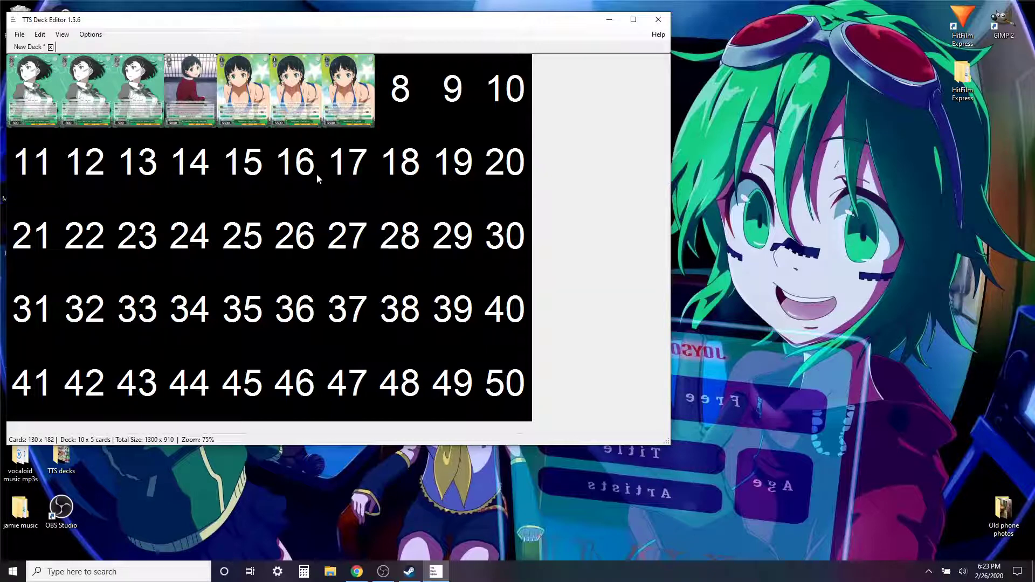
left_click(16, 36)
left_click(16, 37)
left_click(15, 37)
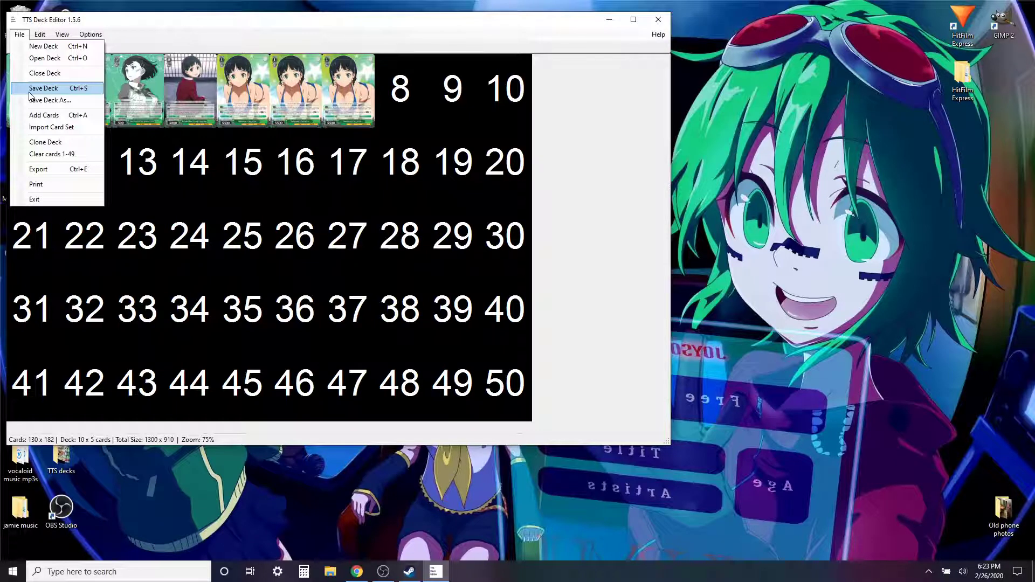
left_click(36, 171)
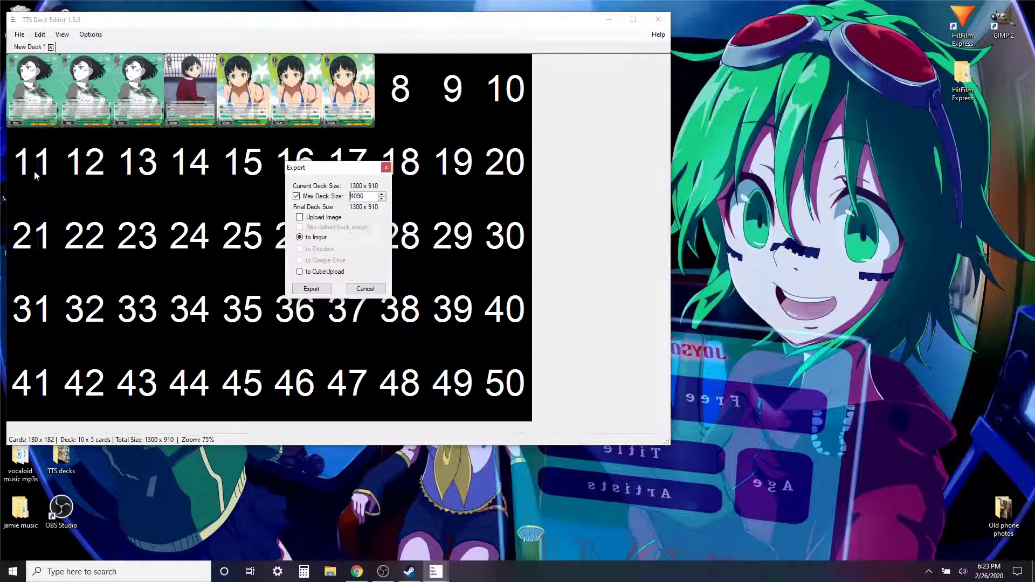
left_click(310, 288)
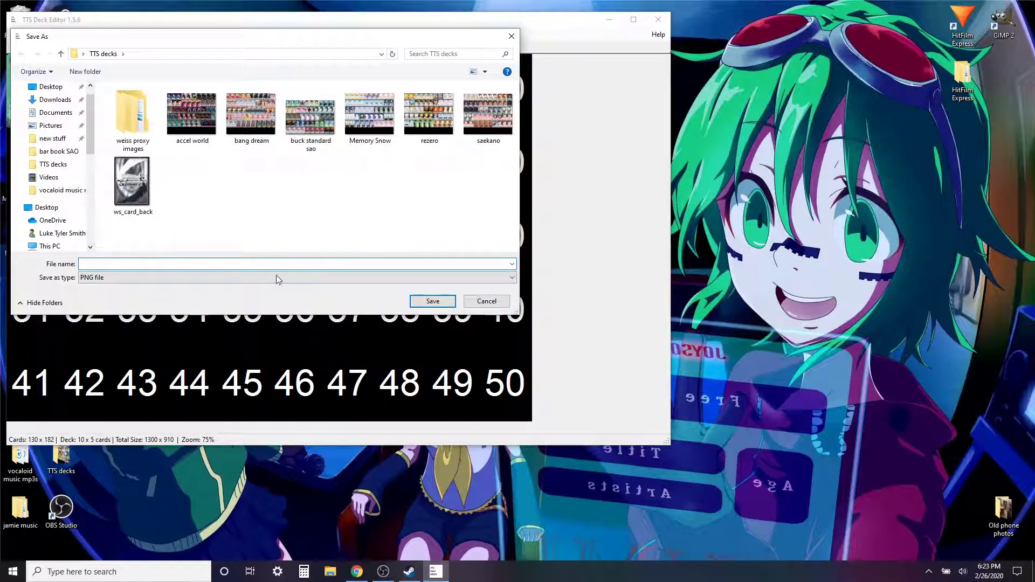
left_click(486, 302)
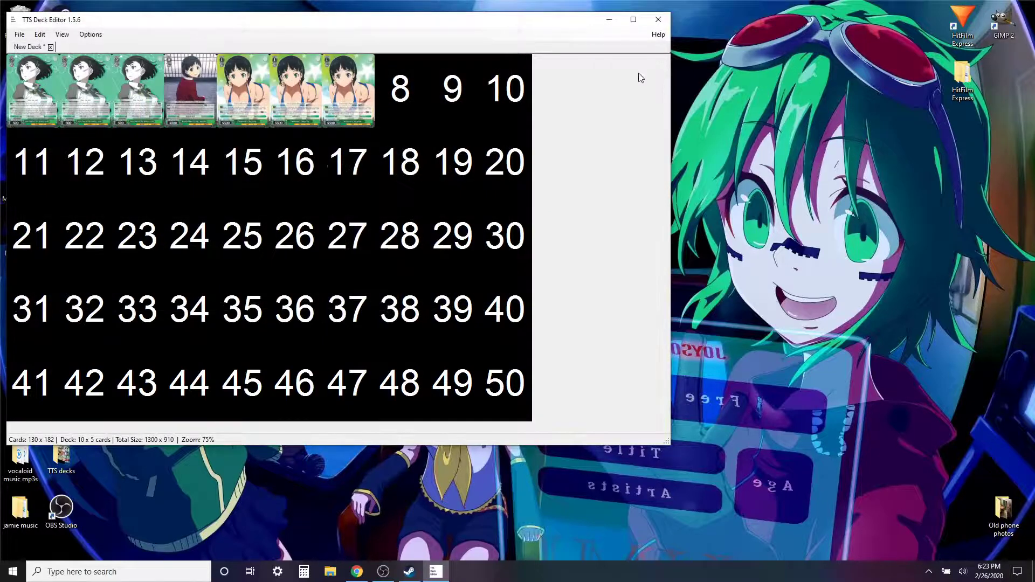
Close the deck editor without saving the sample deck.
left_click(658, 20)
left_click(555, 324)
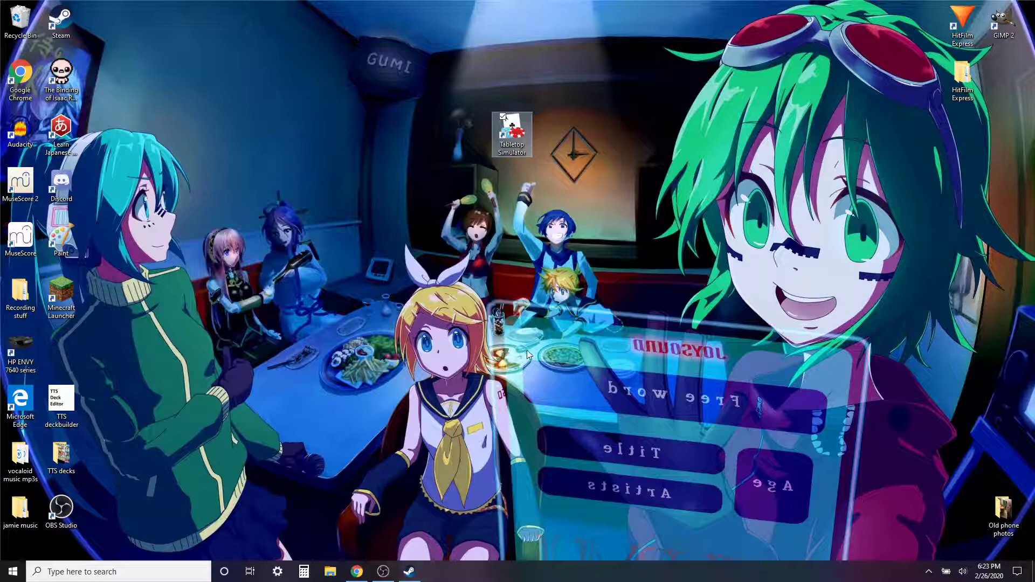
Launch Tabletop Simulator from the desktop and create a single-player game.
double_click(523, 137)
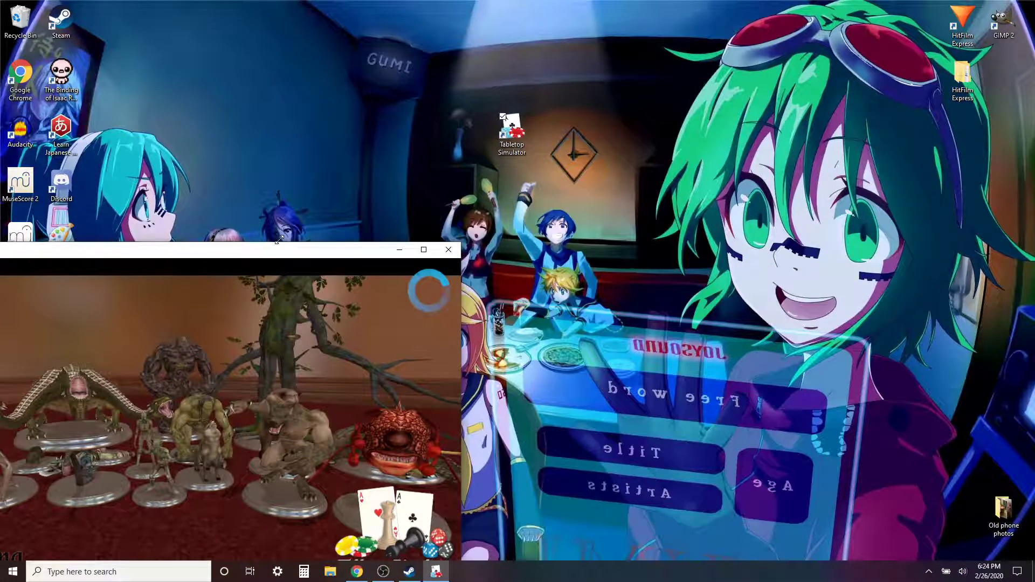
left_click_drag(279, 240, 412, 239)
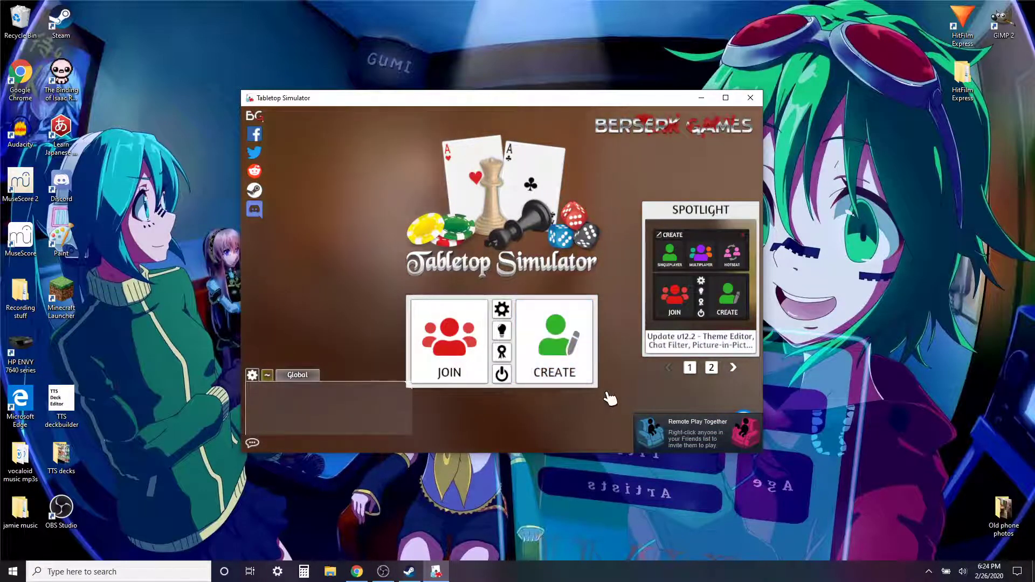
left_click(561, 345)
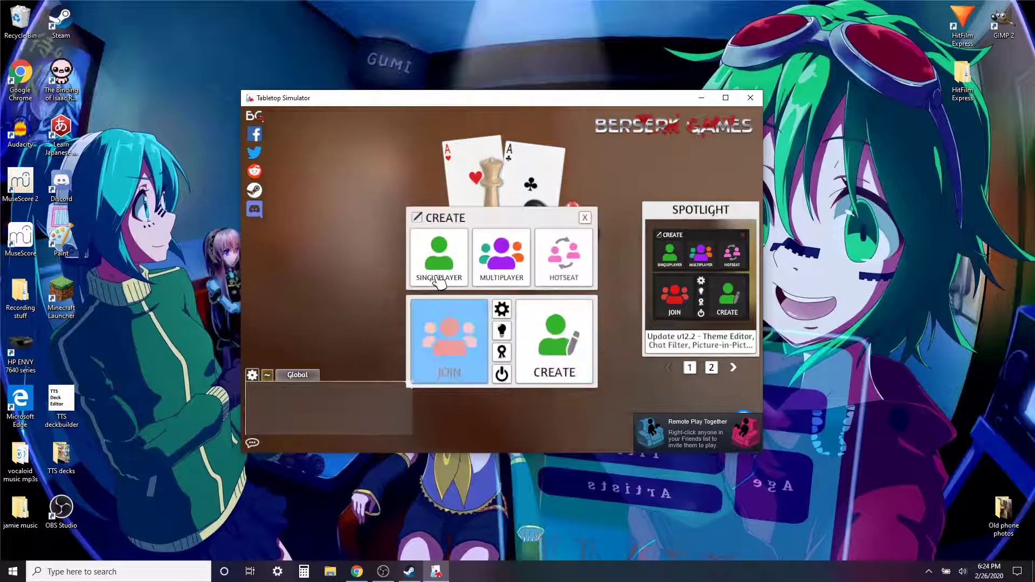
left_click(440, 253)
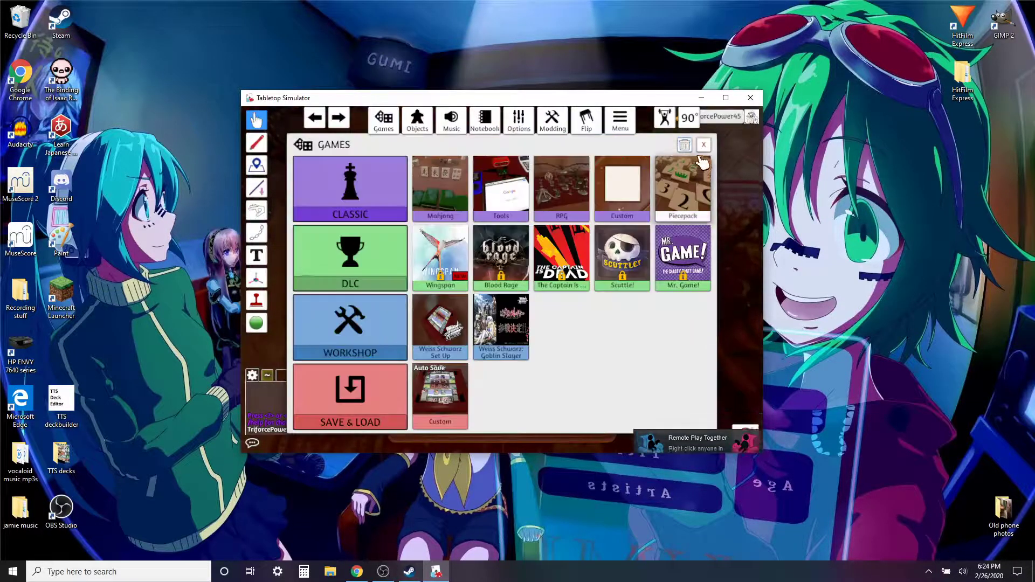
Close the games browser and add a Custom Deck from the card components to the table.
left_click(698, 146)
left_click(419, 122)
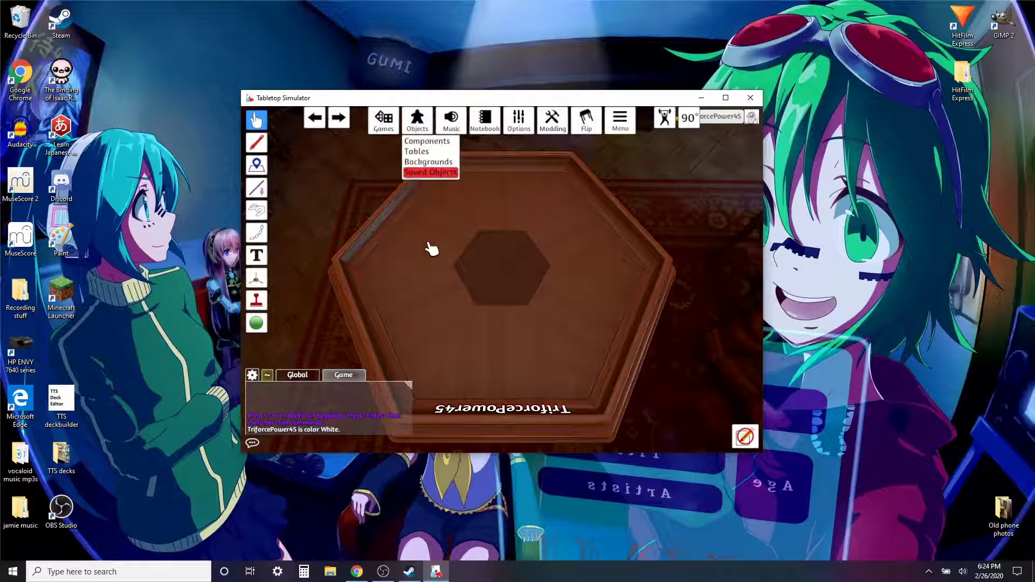
scroll(554, 291, "up", 5)
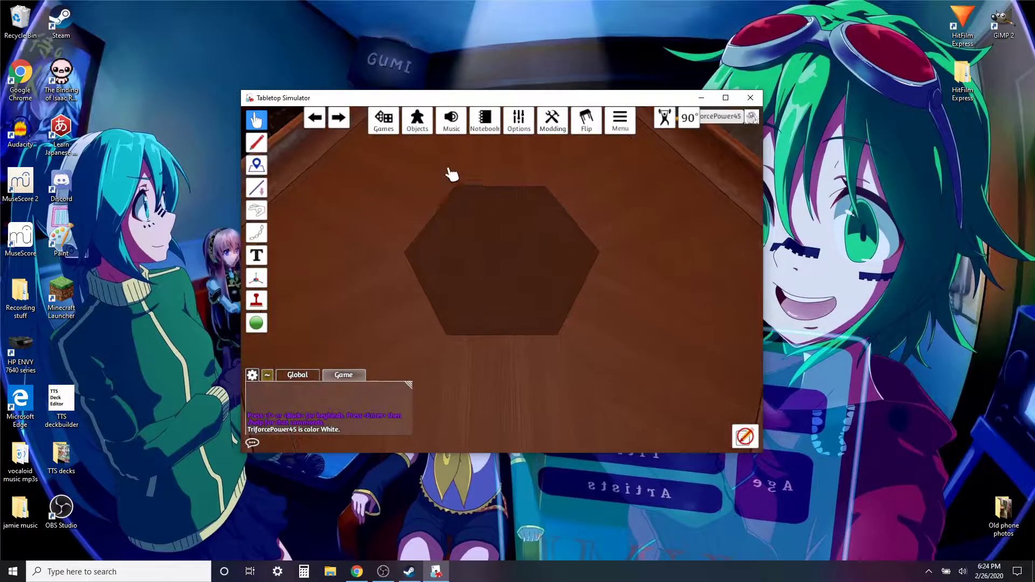
left_click(423, 130)
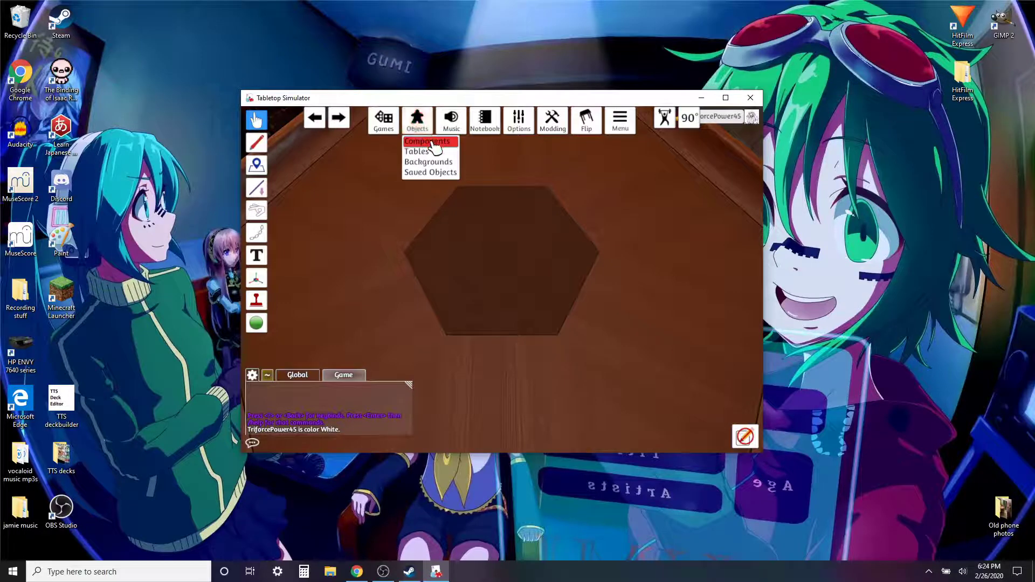
left_click(431, 142)
left_click(678, 195)
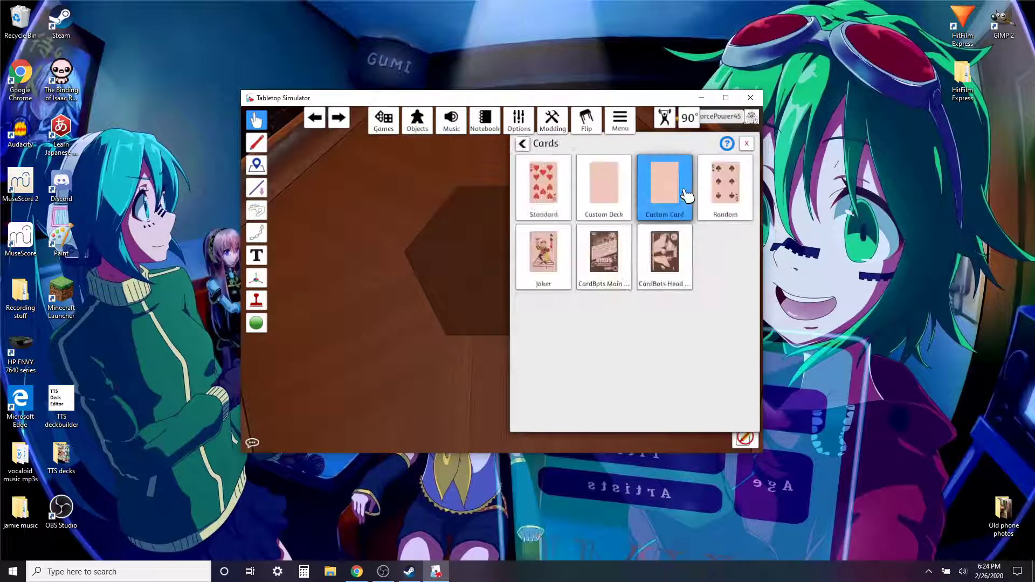
left_click(616, 191)
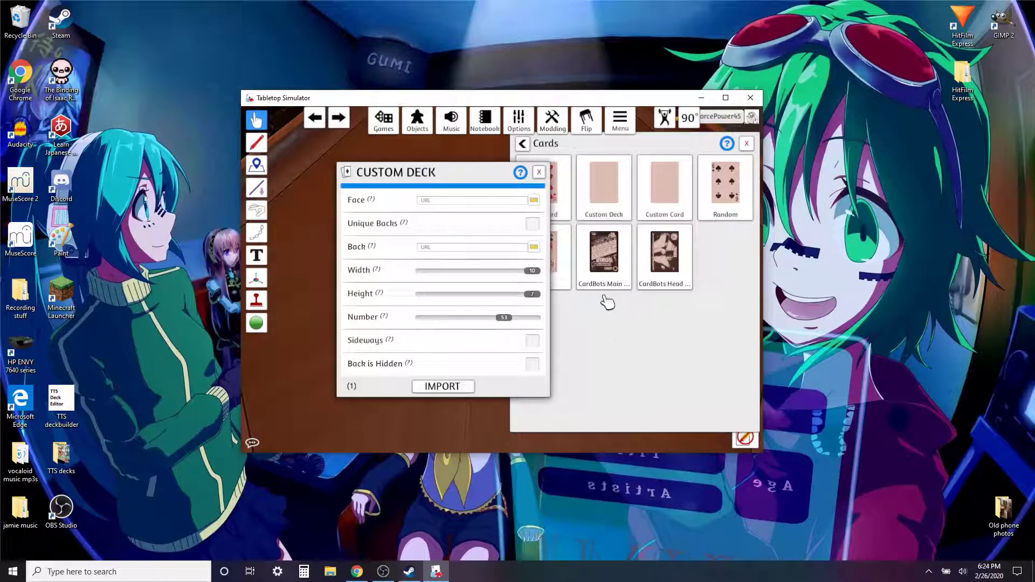
Upload buck standard sao.png to the Steam Cloud root folder as the custom deck's face image.
mouse_move(431, 224)
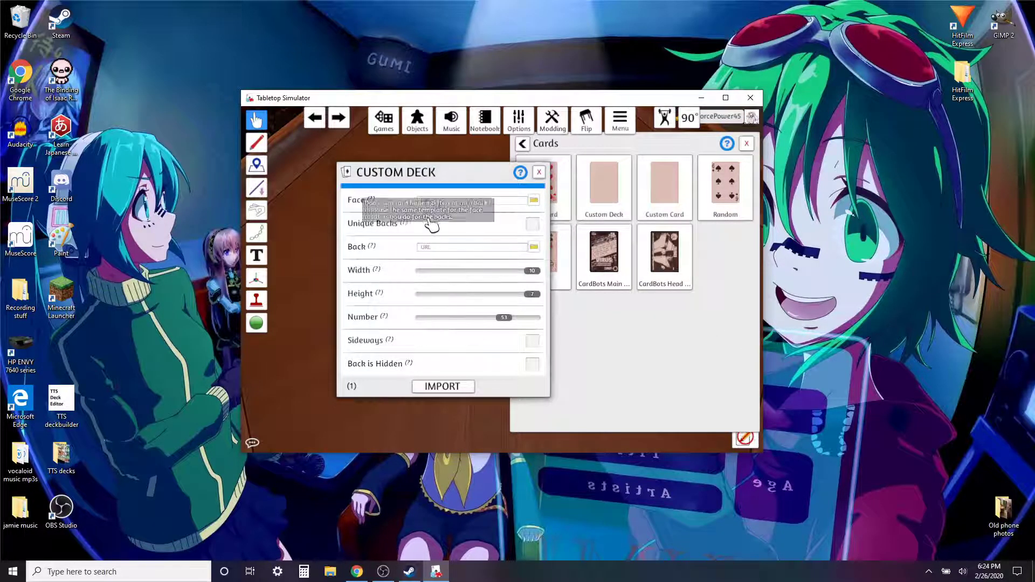
left_click(533, 200)
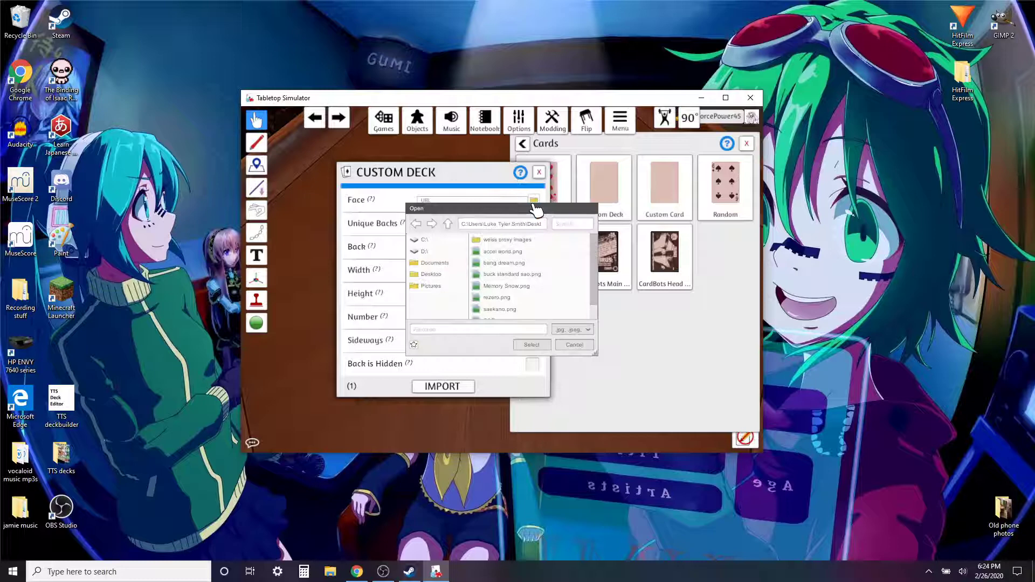
left_click(545, 276)
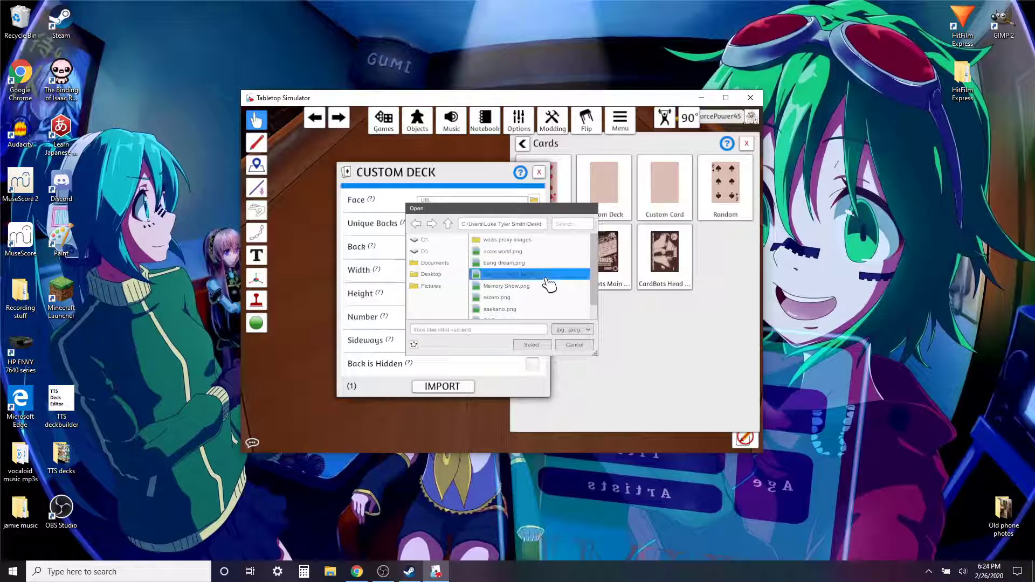
left_click(550, 344)
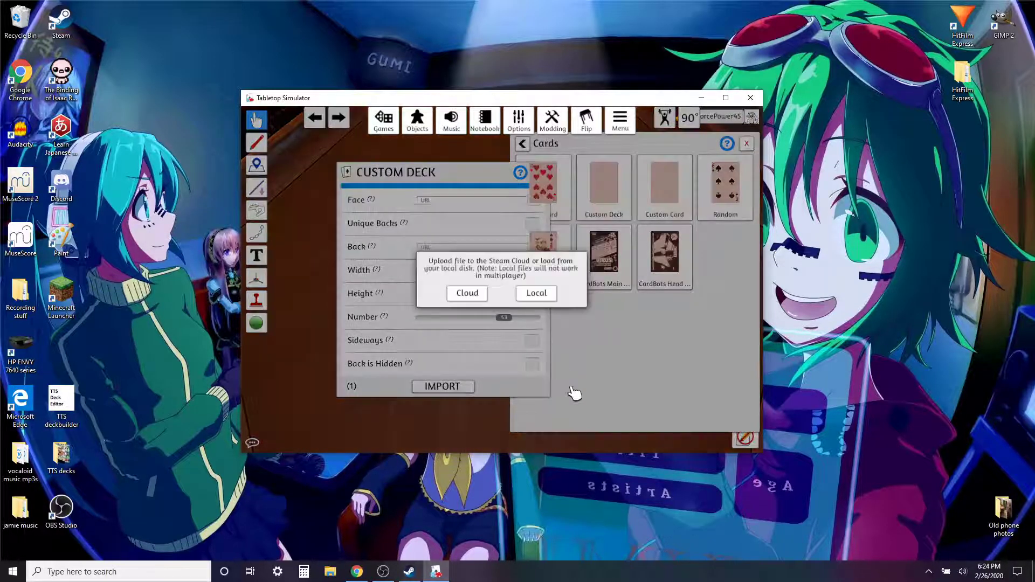
left_click(467, 299)
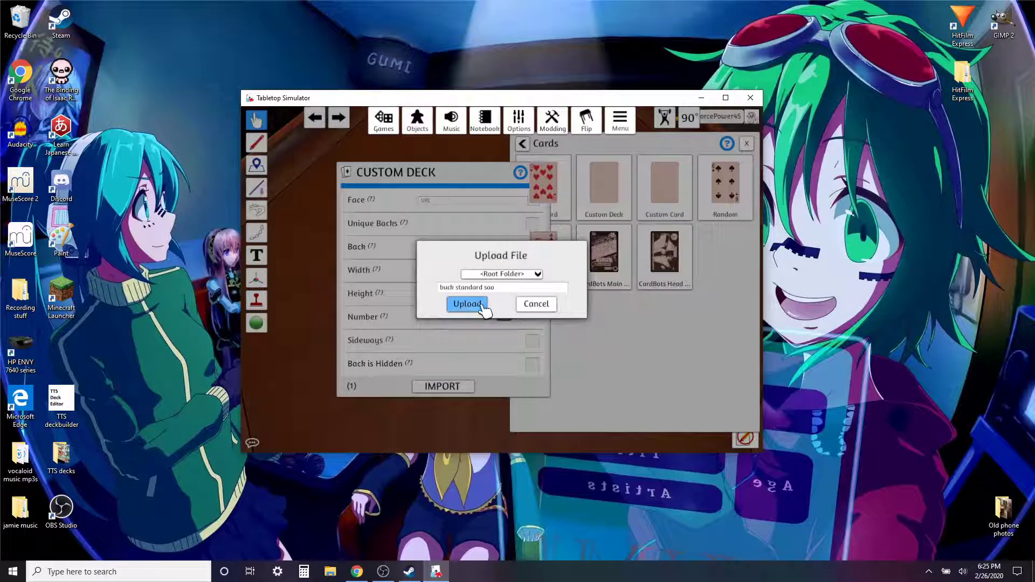
left_click(467, 304)
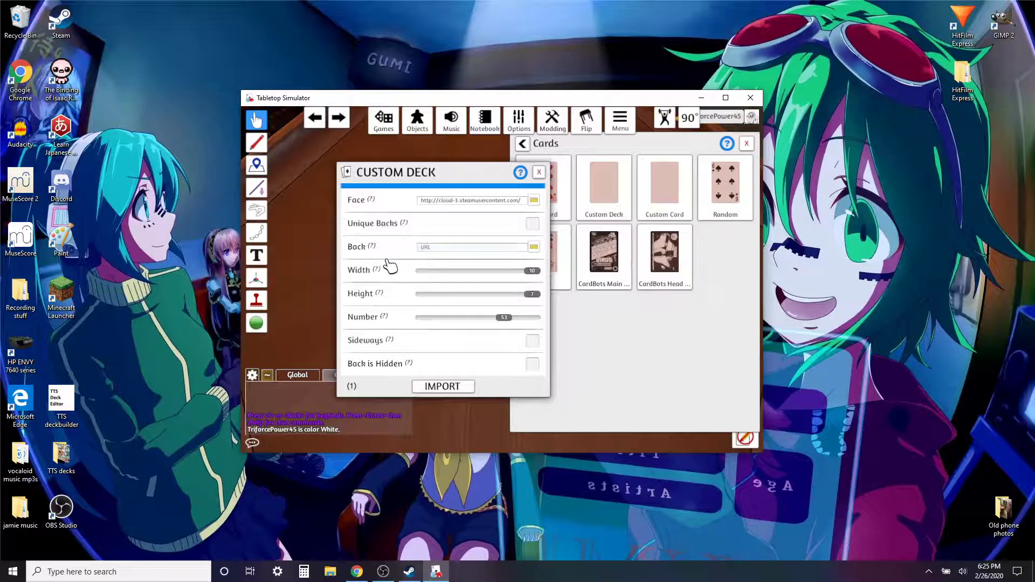
Upload ws_card_back.png to the Steam Cloud root folder as the custom deck's back image.
mouse_move(376, 246)
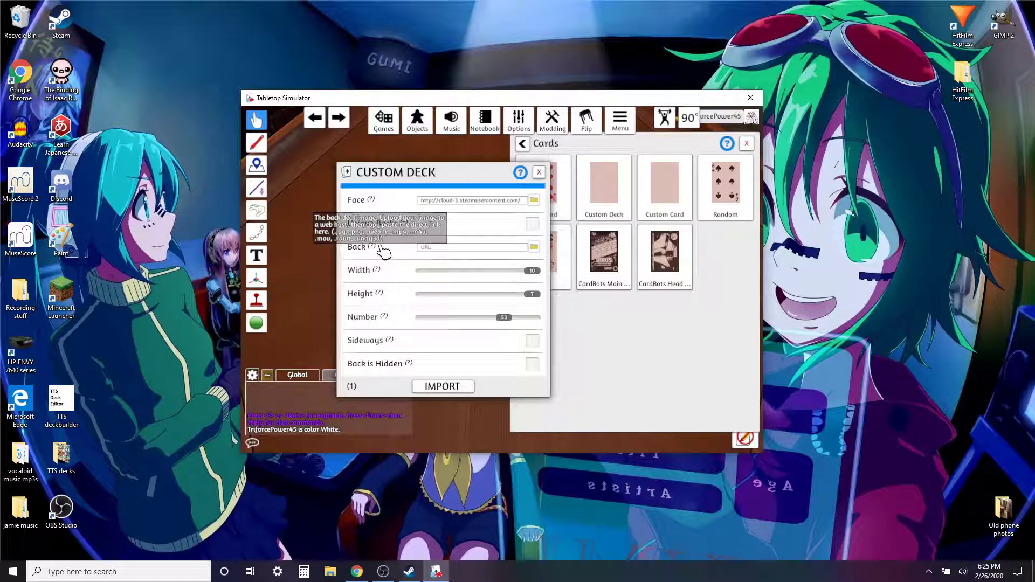
left_click(533, 246)
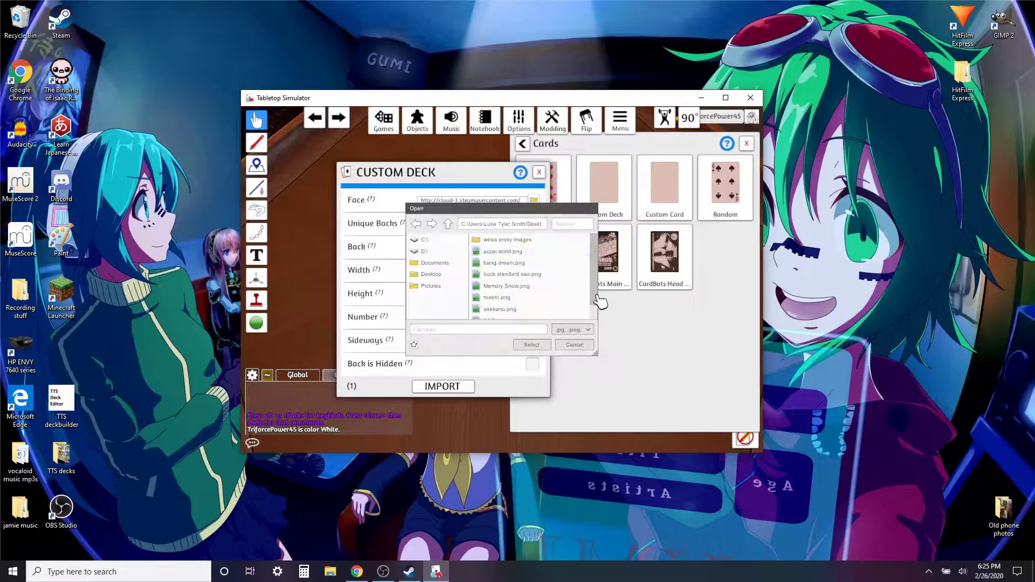
left_click(526, 314)
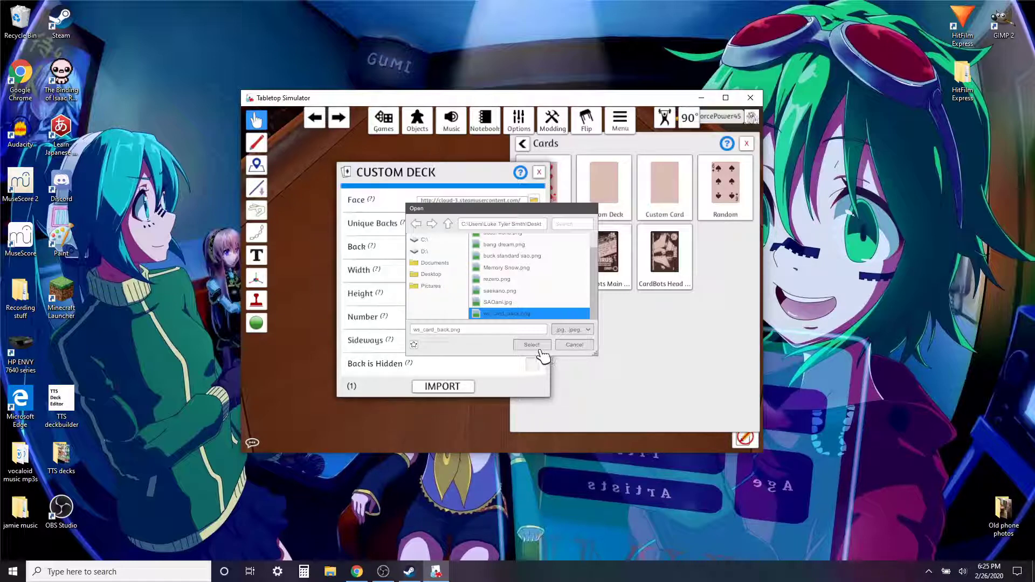
left_click(532, 346)
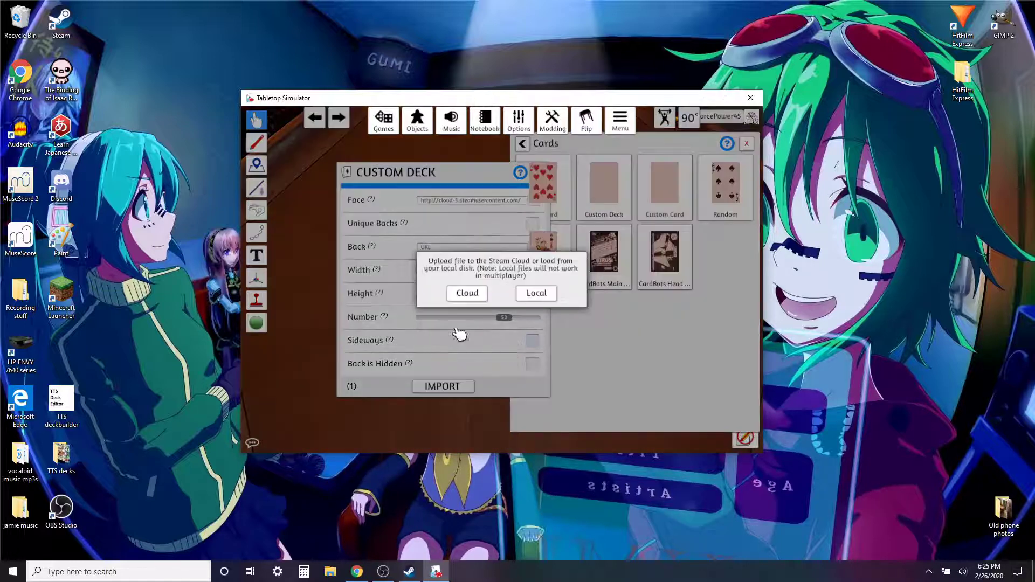
left_click(467, 293)
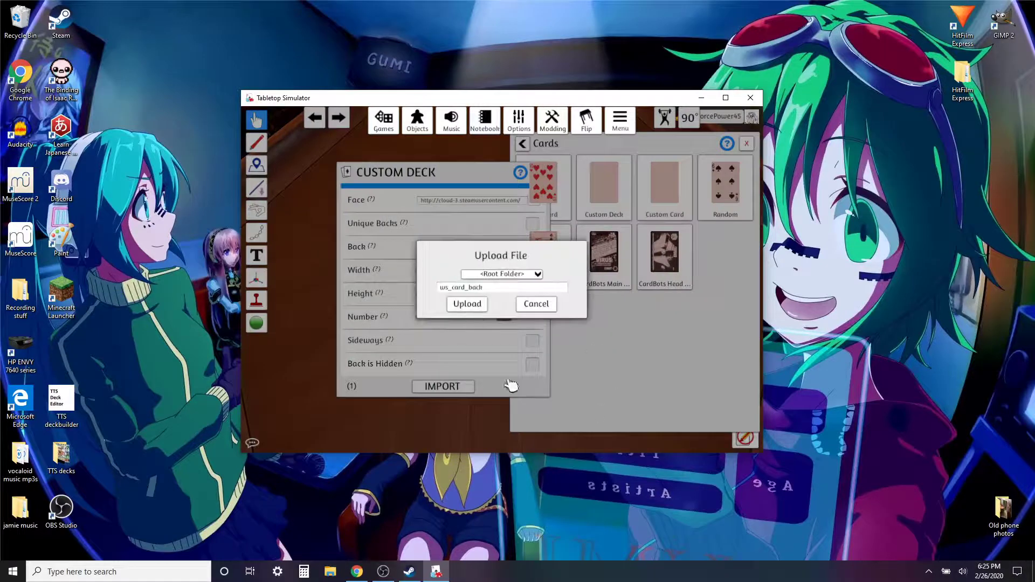
left_click(468, 304)
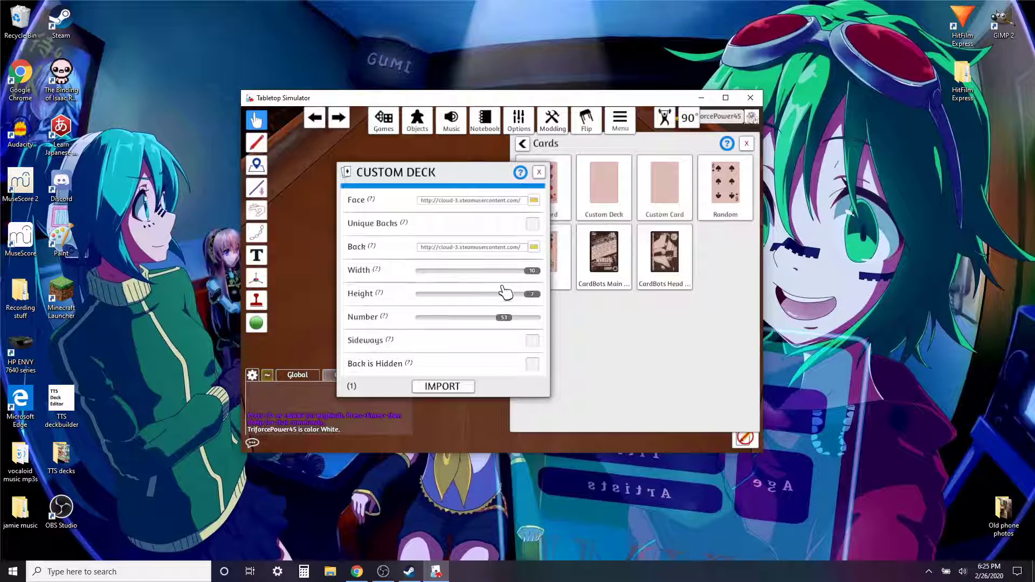
Set the deck sheet's height to 5 and the card number to 50, import the deck and close the card components.
left_click_drag(533, 295, 500, 326)
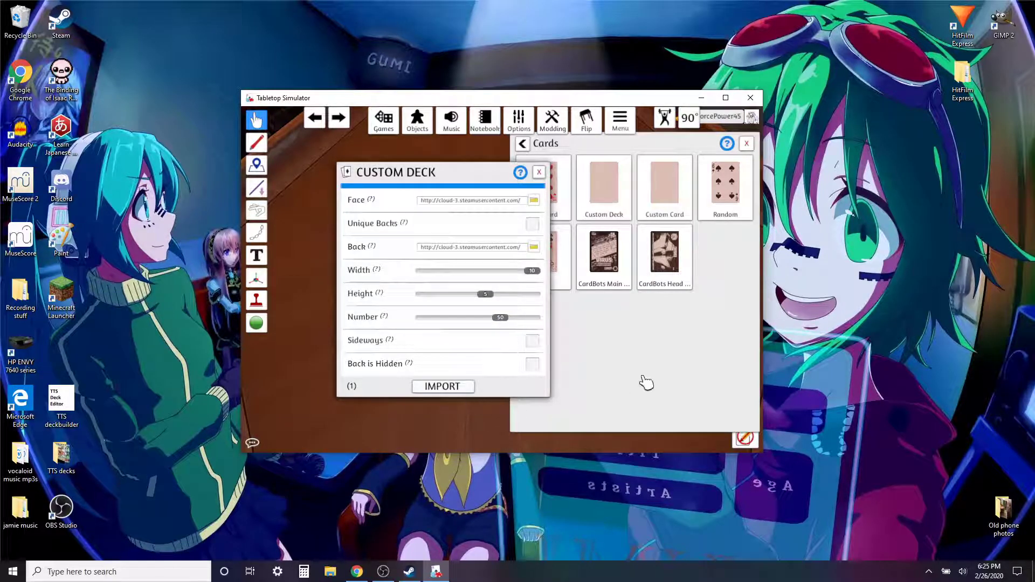
left_click(469, 386)
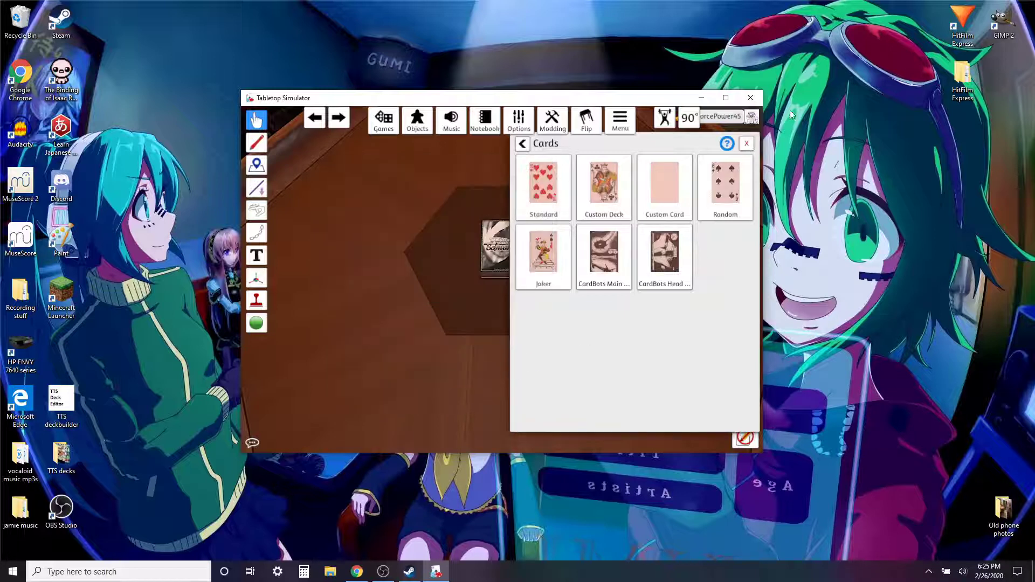
left_click(746, 144)
Move the imported deck beside the central hexagon and the red-backed object to the table's far corner, and flip the imported deck face up.
left_click_drag(506, 258, 606, 278)
left_click_drag(507, 248, 727, 157)
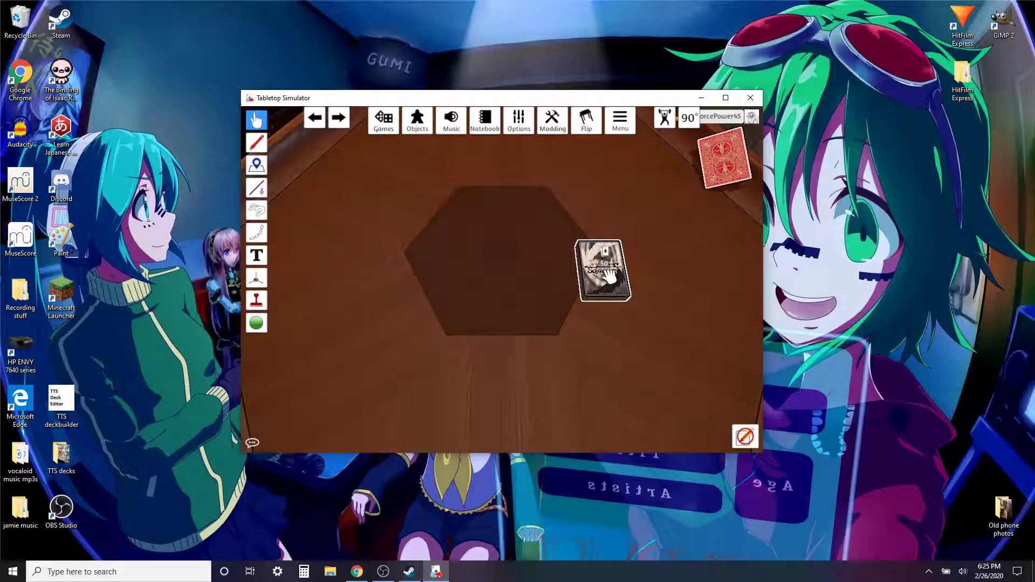
key("f")
Spread cards from the face-up deck across the table and group them back into one deck.
left_click_drag(605, 267, 596, 370)
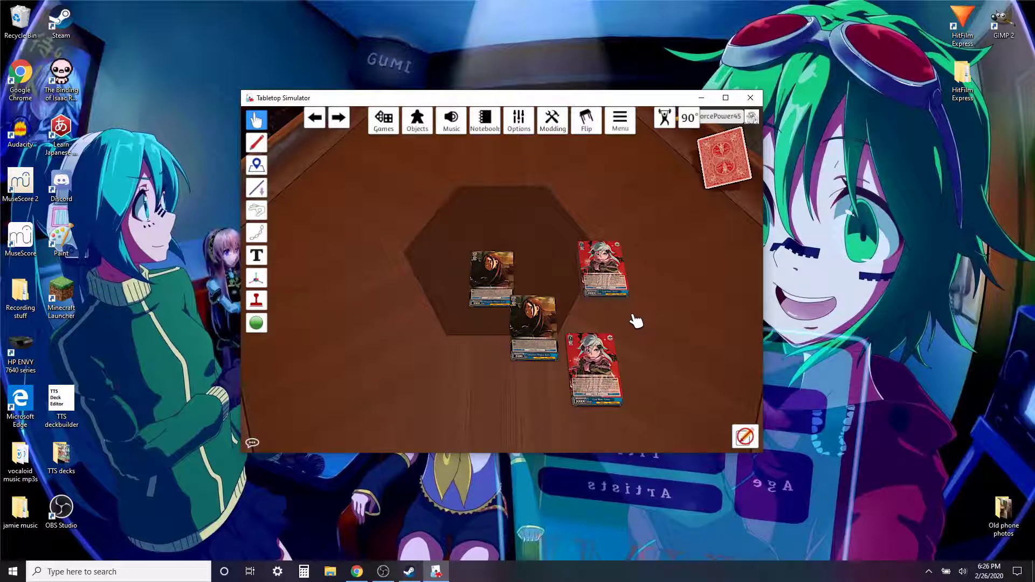
left_click_drag(447, 199, 704, 462)
key("g")
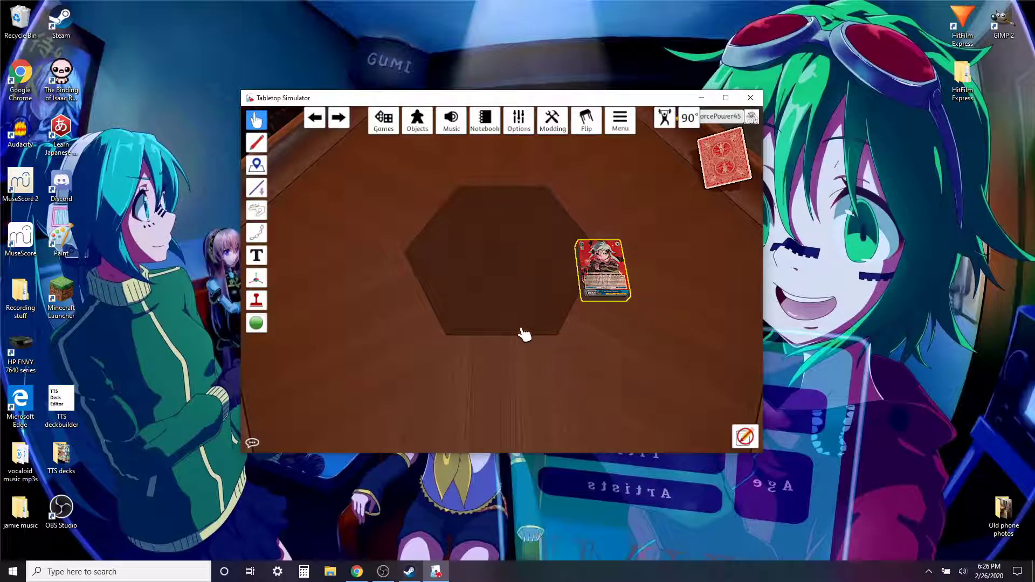
Save the grouped deck as a saved object named SAO in the root folder, overwriting the existing one.
right_click(615, 275)
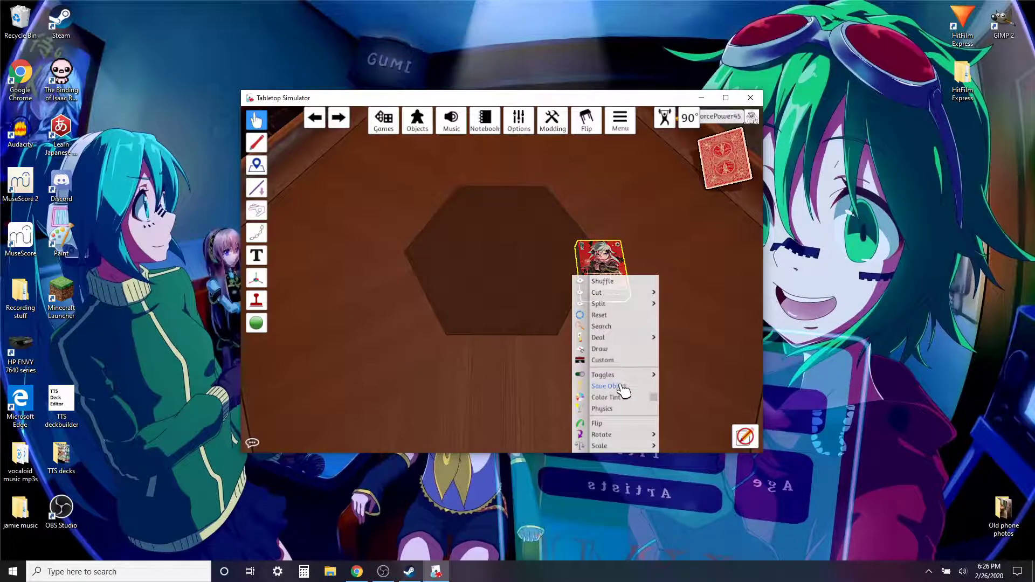
left_click_drag(531, 204, 644, 316)
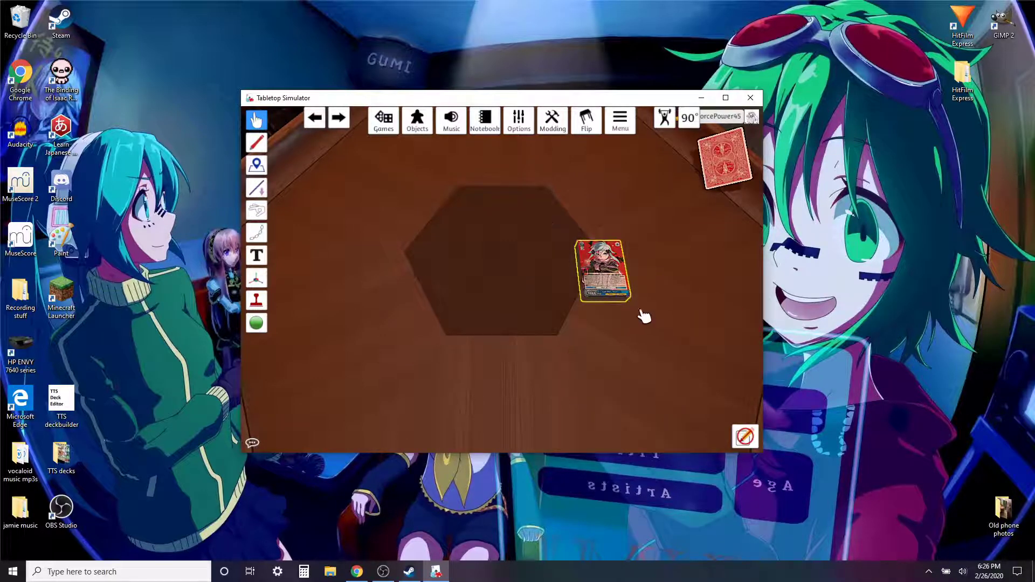
right_click(610, 280)
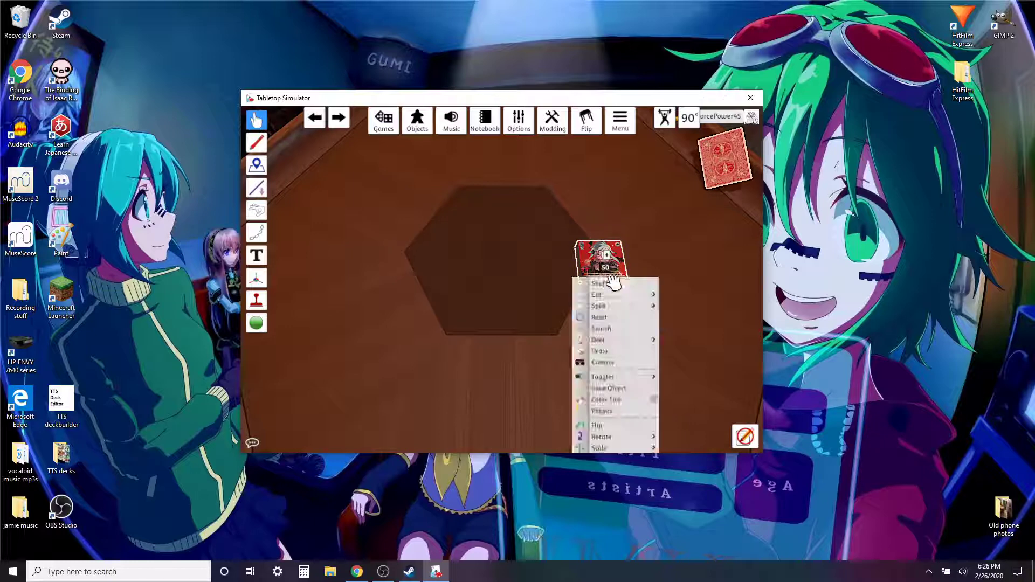
left_click(606, 394)
left_click(501, 289)
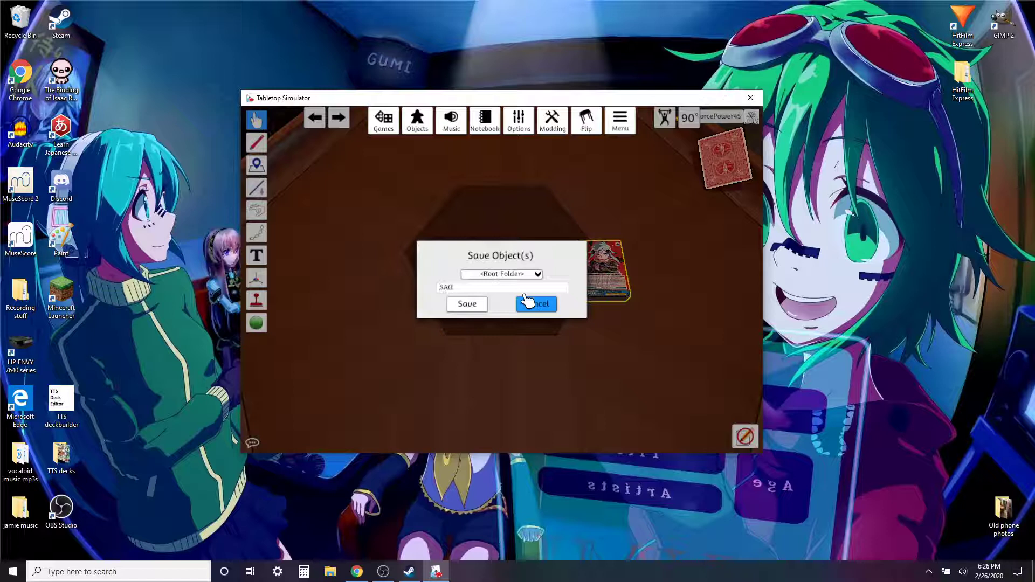
left_click(463, 305)
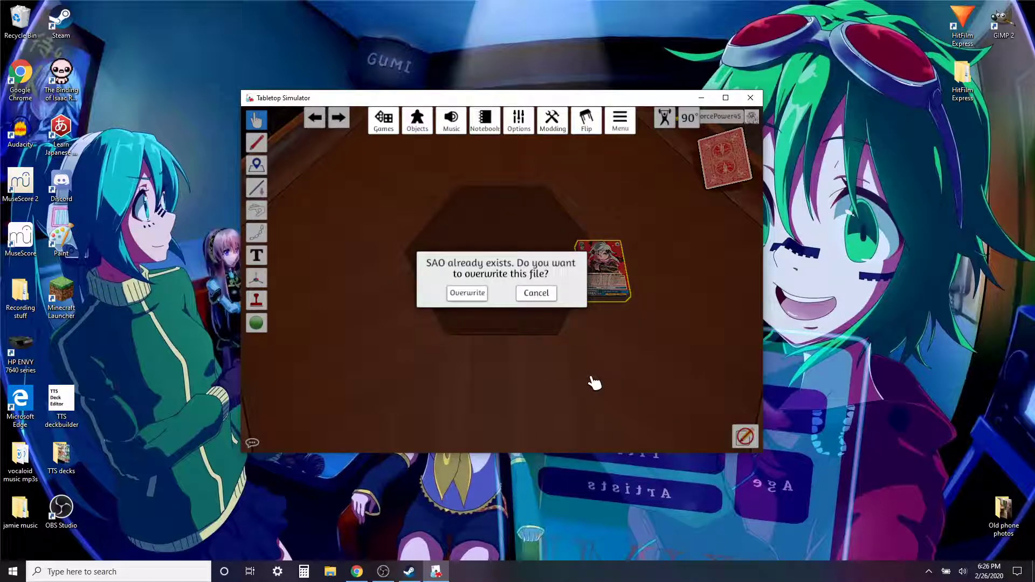
left_click(473, 294)
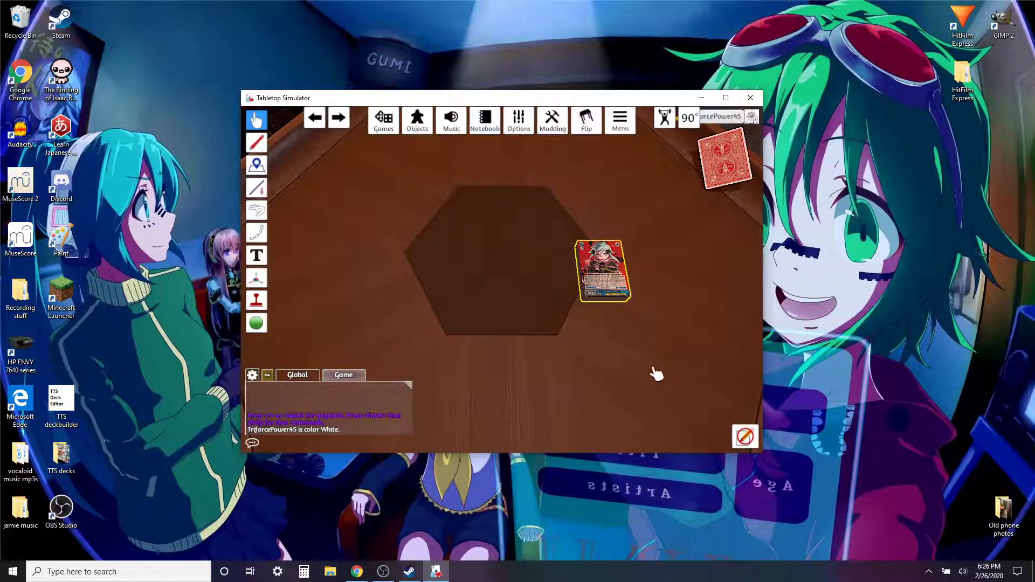
Spawn the saved SAO deck onto the table from the saved objects and close the list.
left_click(418, 121)
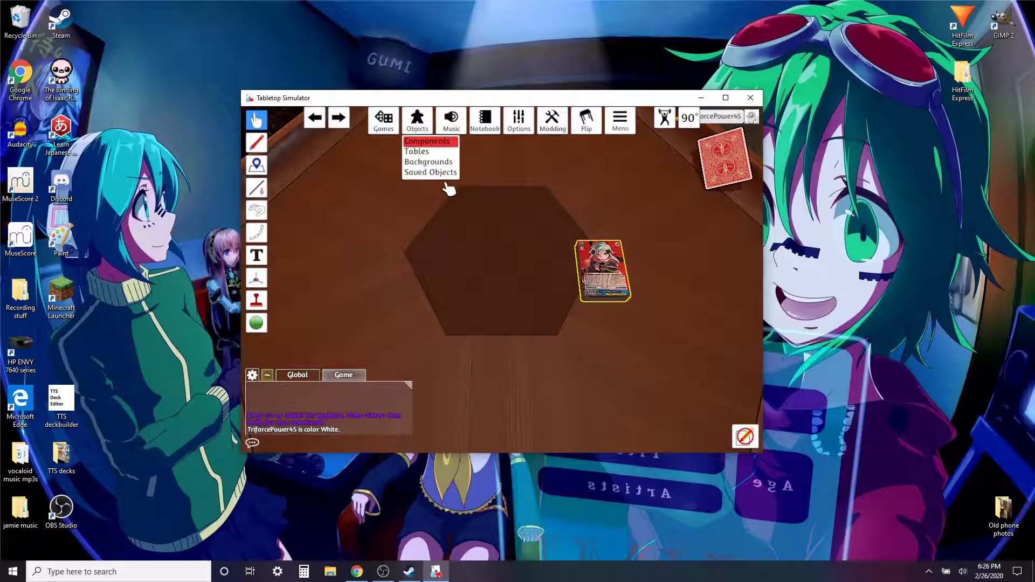
left_click(437, 175)
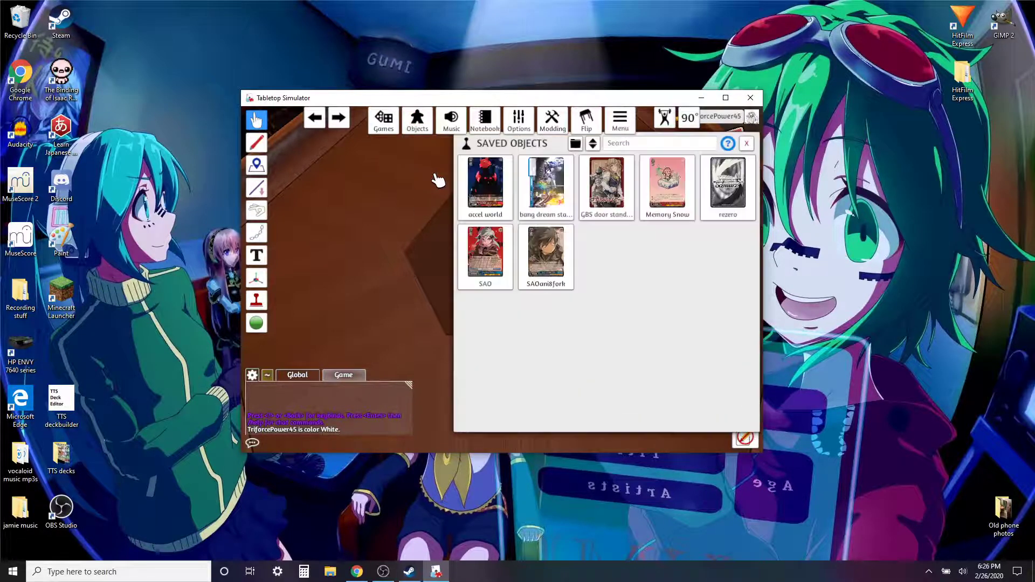
left_click(746, 143)
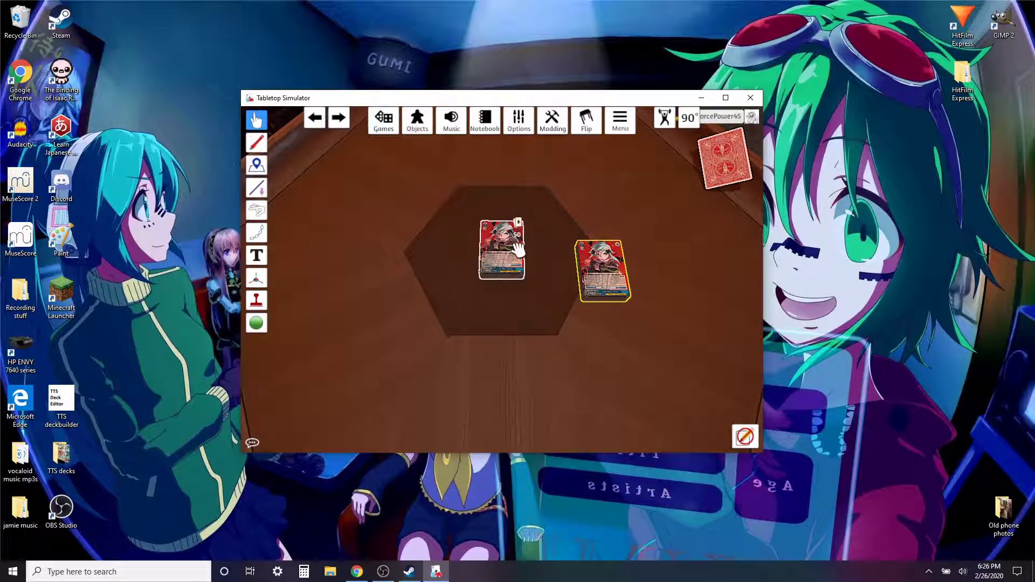
Lay two cards from the spawned SAO deck separately on the table and flip both face down.
left_click_drag(518, 232, 426, 245)
key("f")
left_click_drag(501, 248, 450, 367)
key("f")
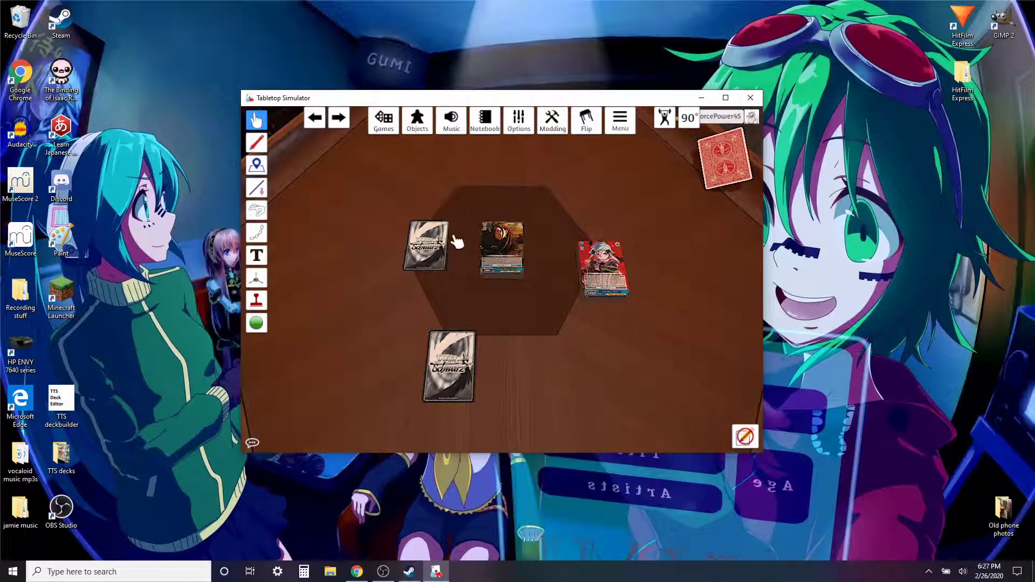
Rotate the face-down card beside the central deck twice by 90° and set the rotation increment to 15°.
key("e")
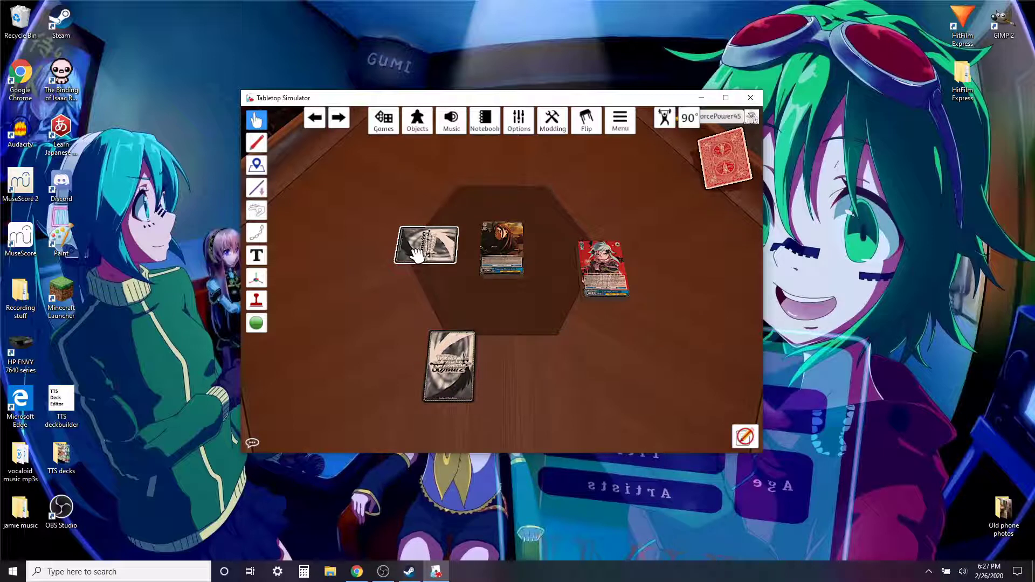
key("e")
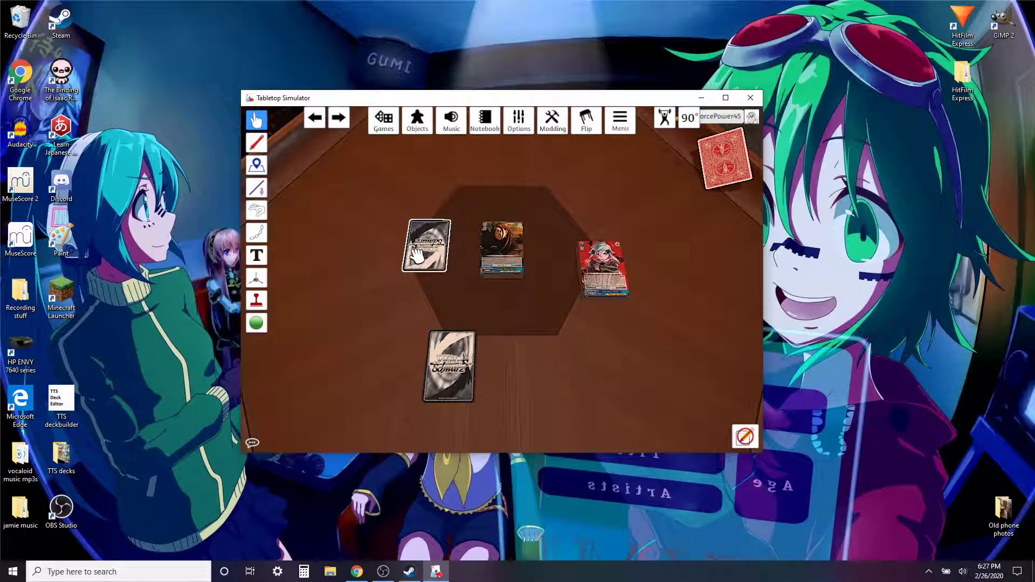
left_click(688, 118)
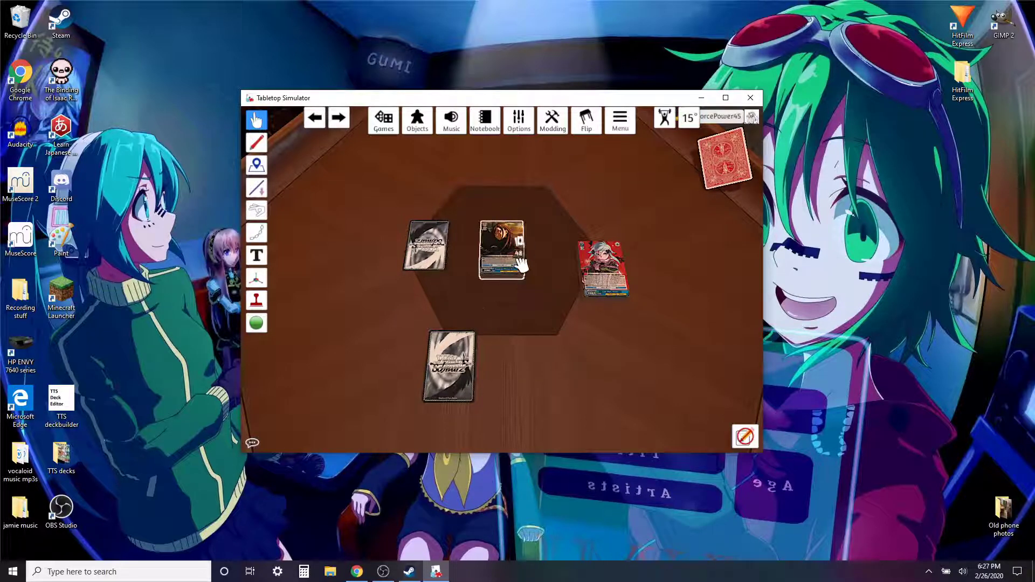
Rotate the central deck eight times by 15°.
key("e")
key("e")
key("e")
key("e")
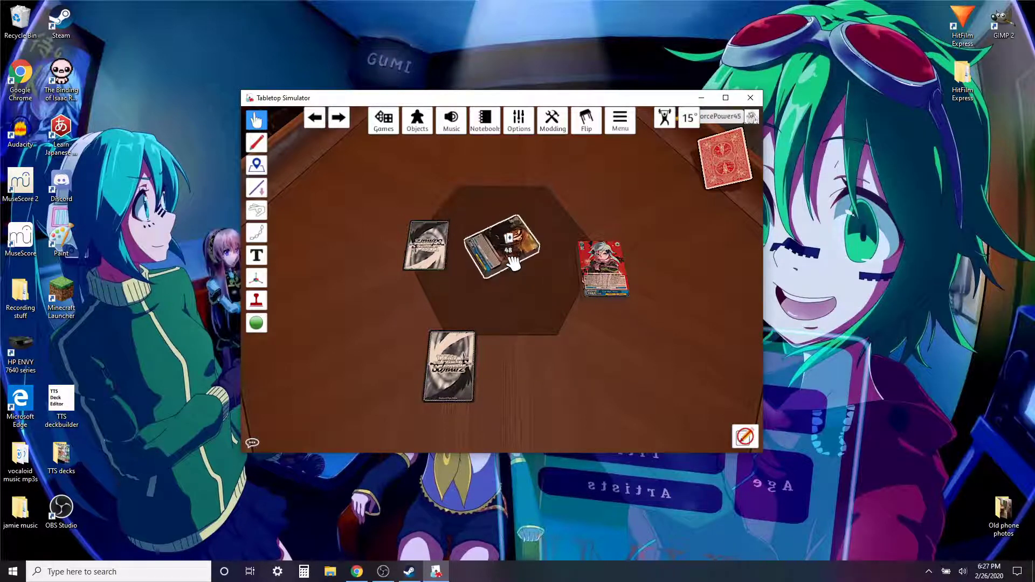
key("e")
key("e")
key("e")
key("e")
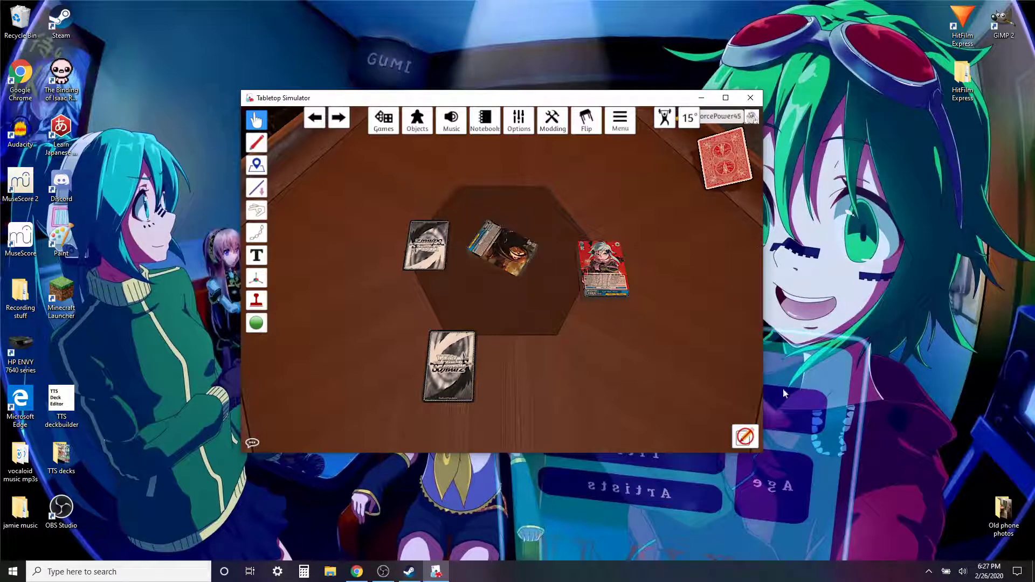
Set the rotation increment to 90°, then lay the red card from the right-hand deck beside the front face-down card and turn it upside down.
left_click(689, 119)
left_click(688, 118)
left_click(689, 119)
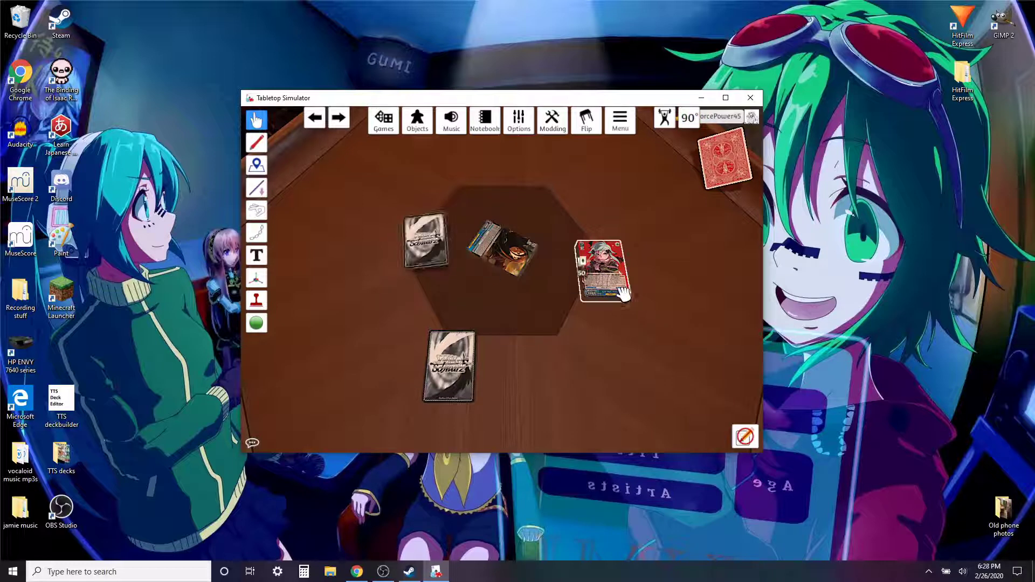
left_click_drag(624, 293, 559, 371)
key("e")
key("e")
key("e")
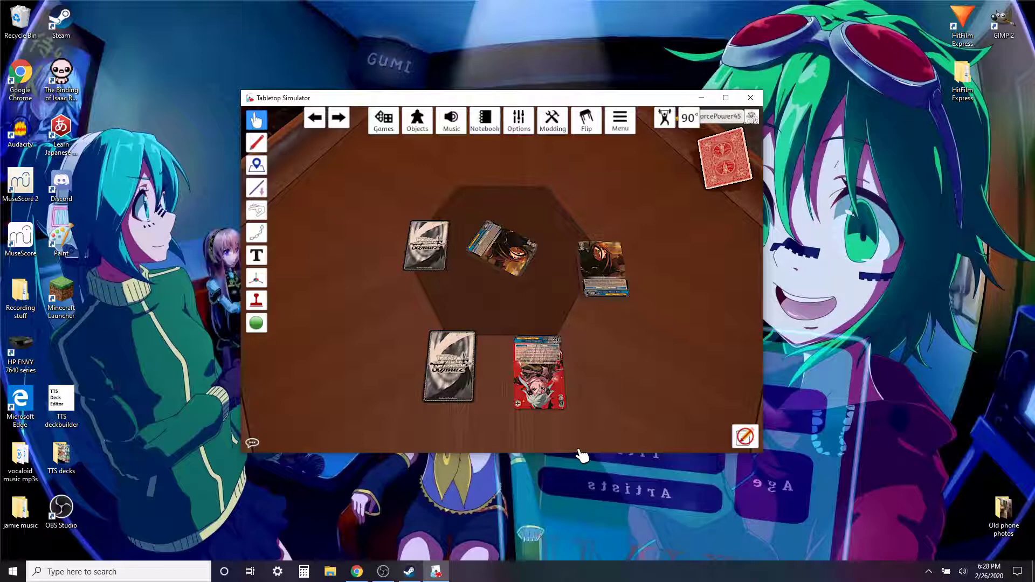
Switch to Steam to view the Weiss Schwarz Set Up workshop page, and return to Tabletop Simulator.
left_click(409, 572)
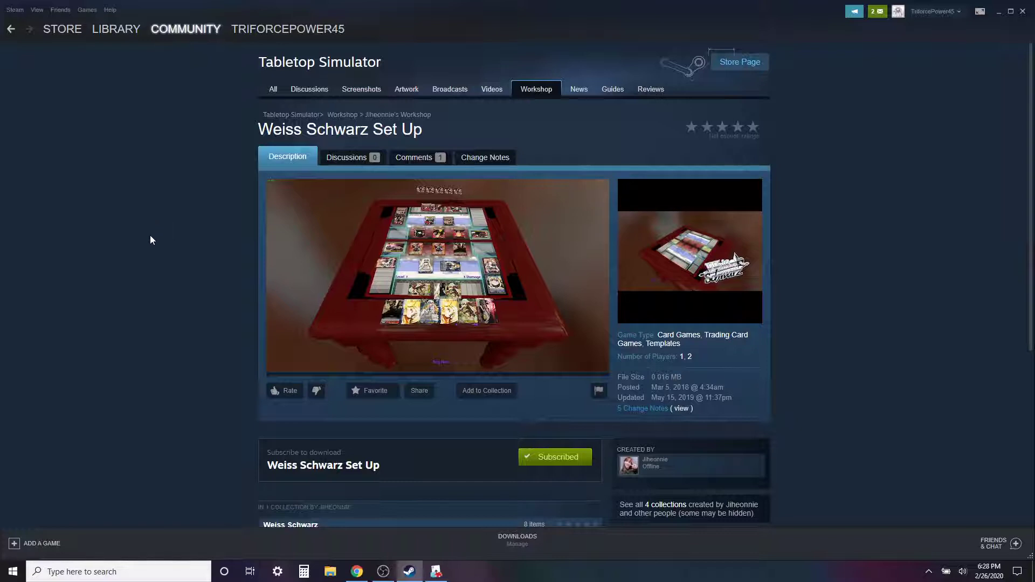
left_click(999, 11)
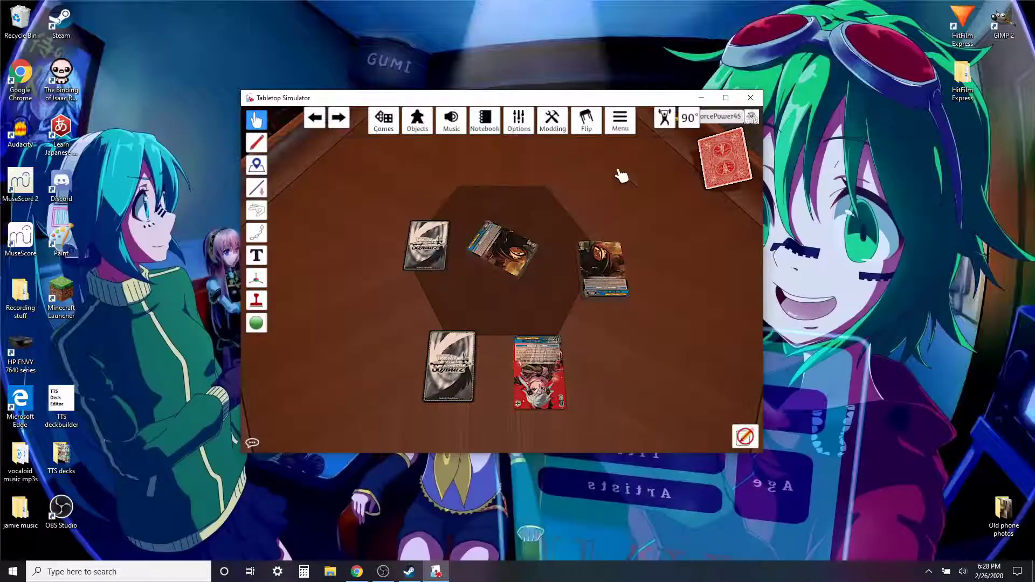
Leave the current singleplayer game and return to the main menu.
left_click(620, 120)
left_click(499, 317)
left_click(467, 293)
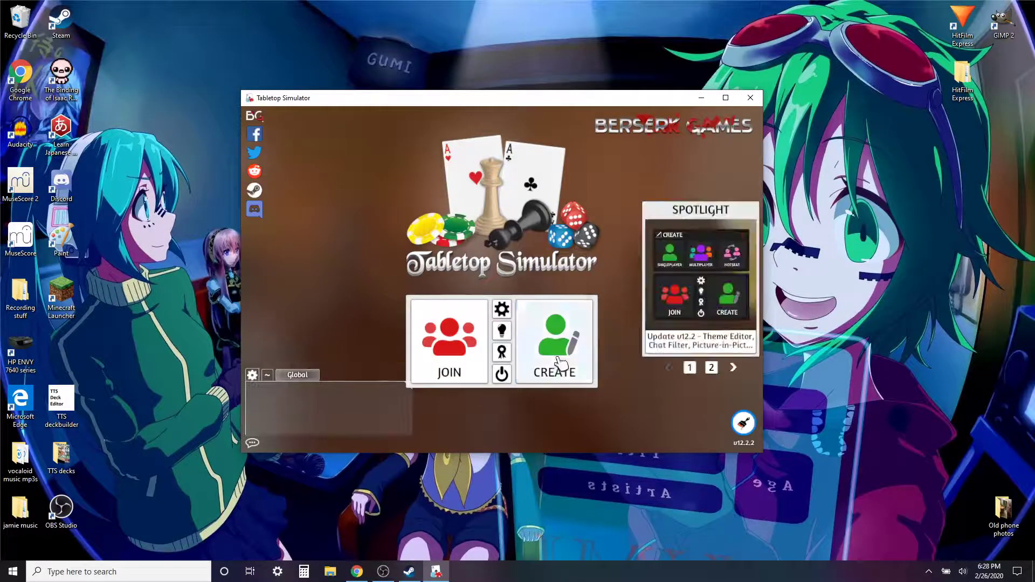
Create a singleplayer game and load the Weiss Schwarz Set Up workshop table.
left_click(555, 367)
left_click(429, 252)
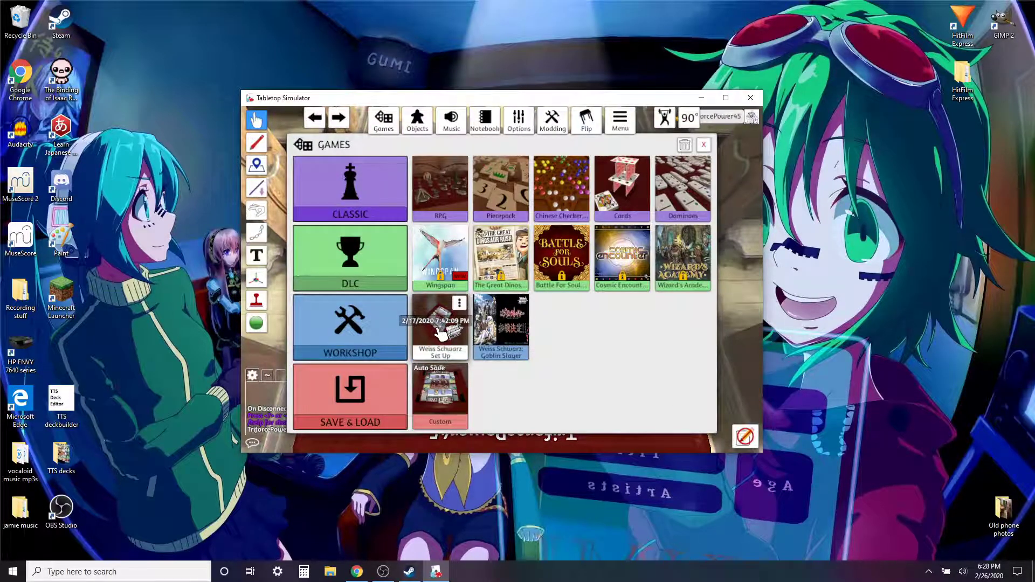
left_click(439, 331)
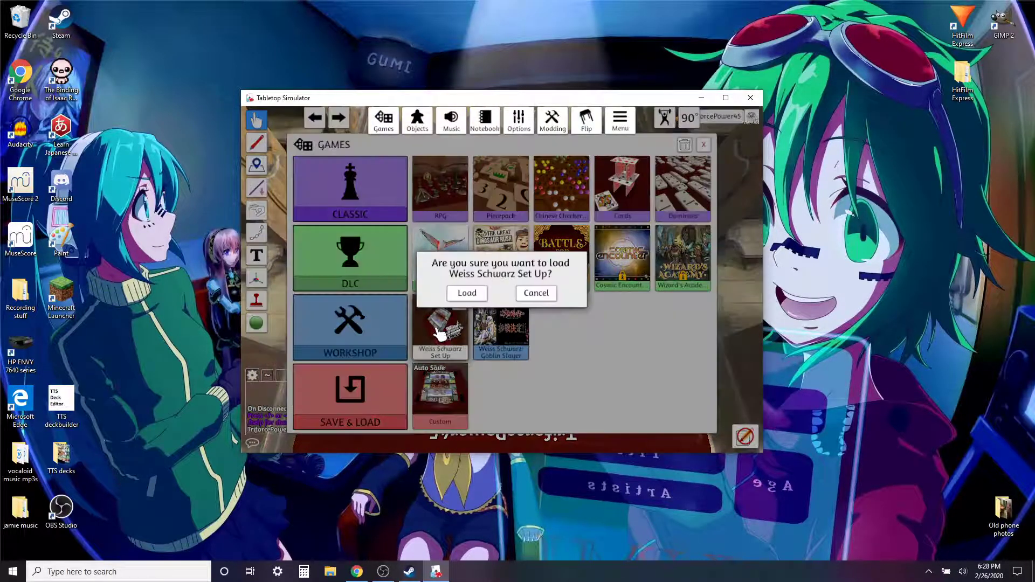
left_click(467, 292)
Spawn the saved SAO deck onto the Weiss Schwarz playmat and flip it face down.
left_click(417, 119)
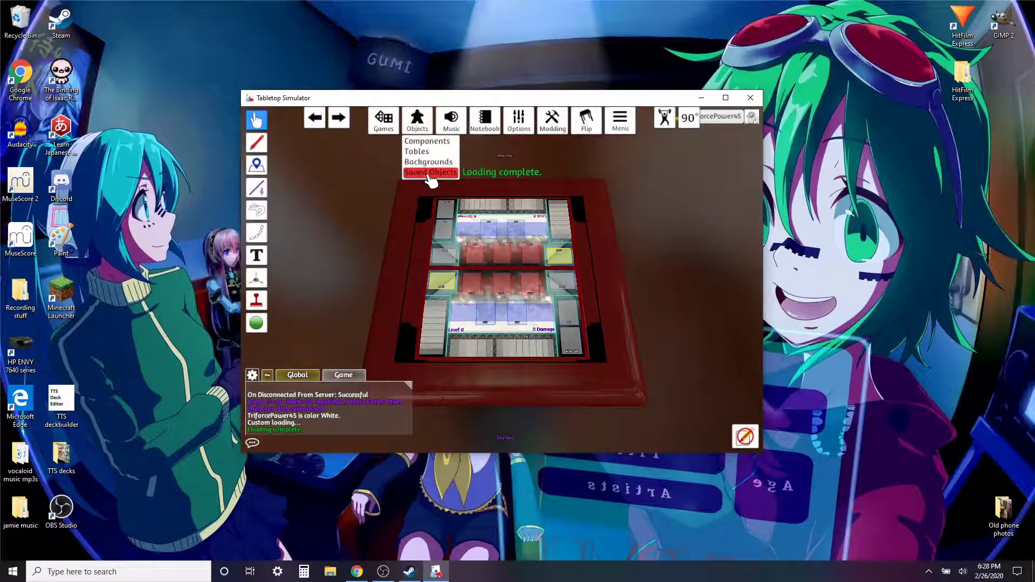
left_click(428, 171)
left_click(494, 257)
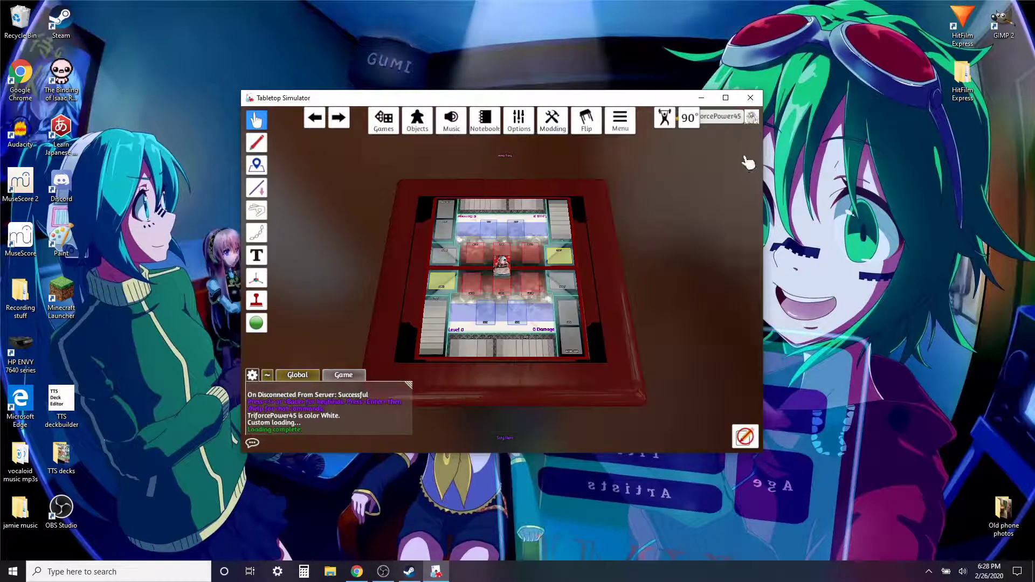
scroll(625, 310, "down", 5)
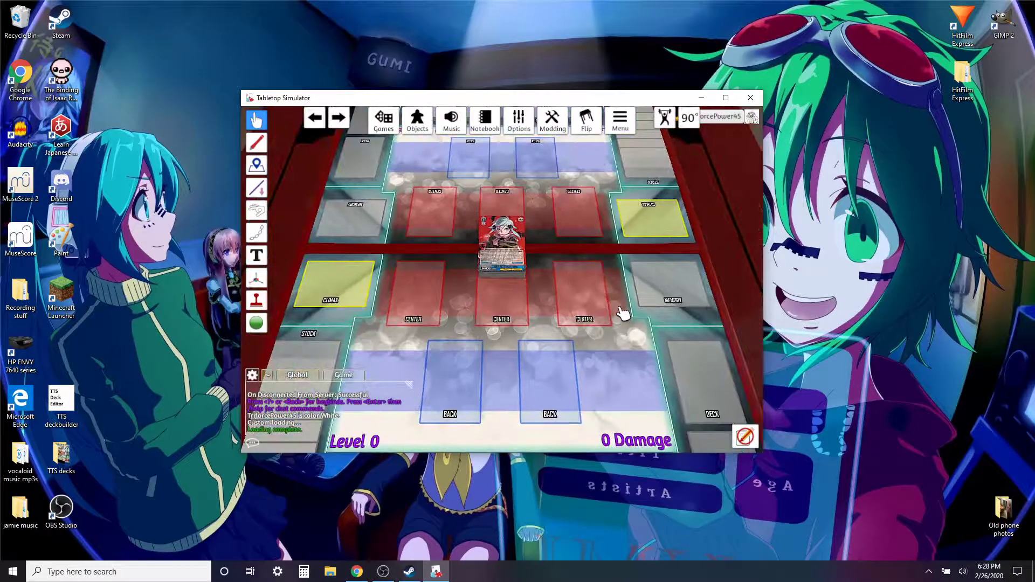
scroll(603, 307, "down", 2)
key("f")
scroll(538, 257, "down", 2)
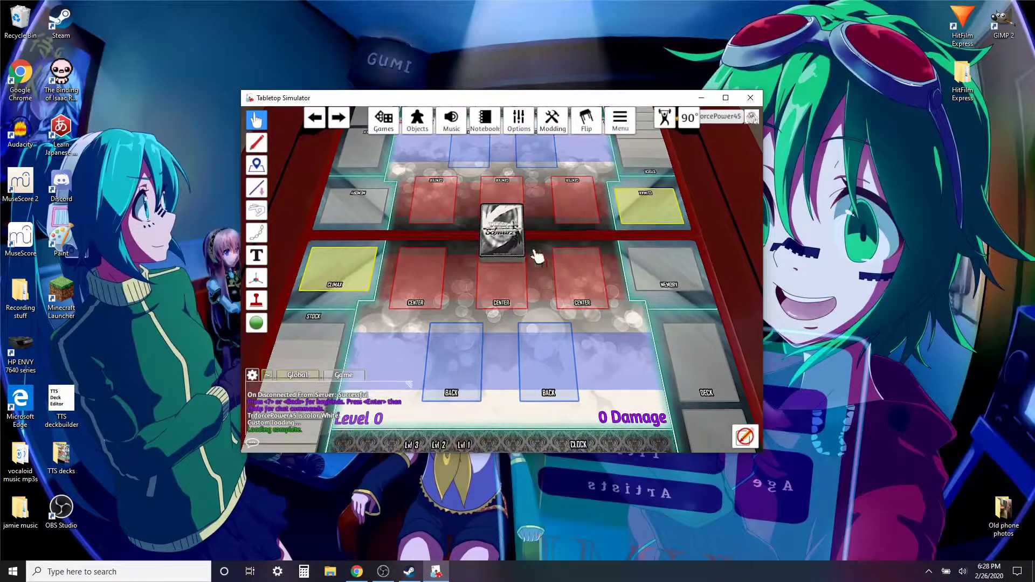
Place the deck on the near Deck zone and lay one card face up and sideways on the middle Center slot.
left_click_drag(504, 237, 438, 283)
key("q")
key("e")
key("a")
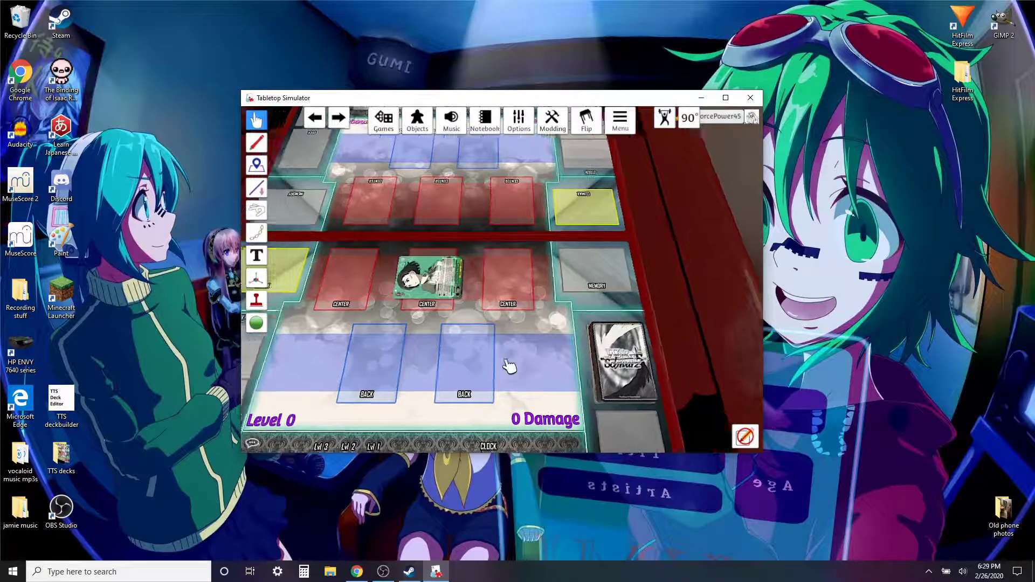
key("a")
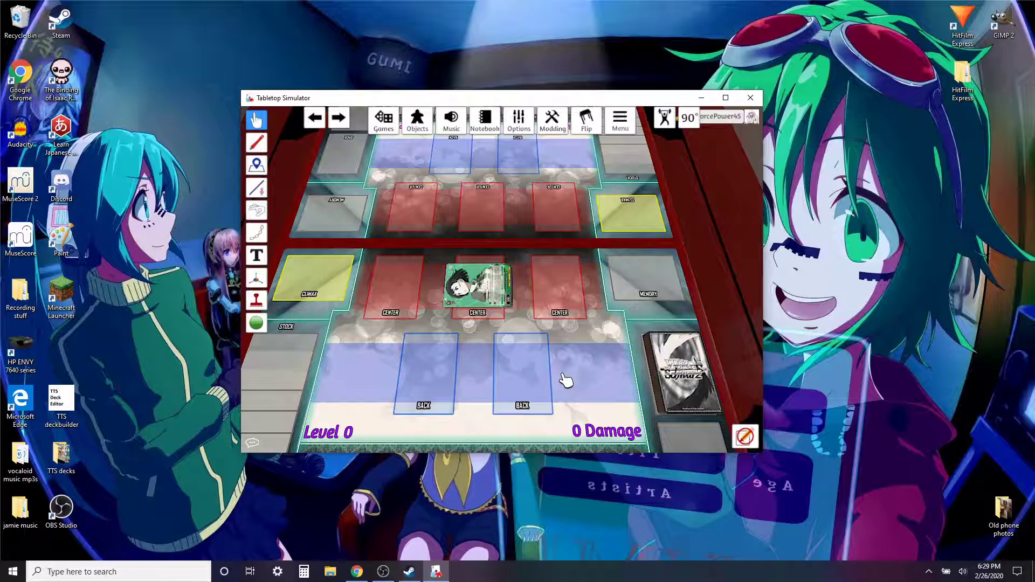
Leave the Weiss Schwarz Set Up table and go back to the main menu.
left_click(620, 121)
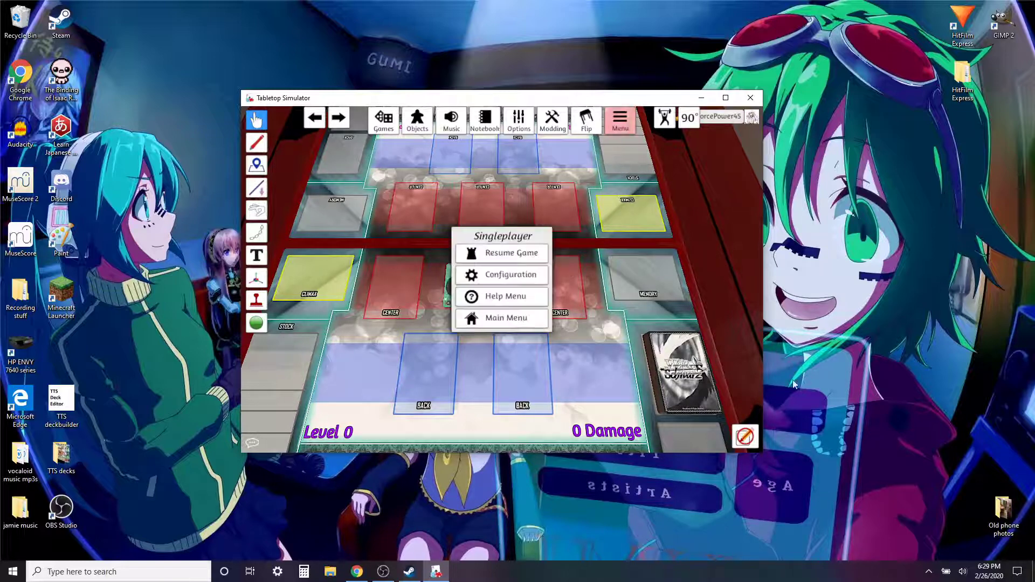
left_click(499, 319)
key("Escape")
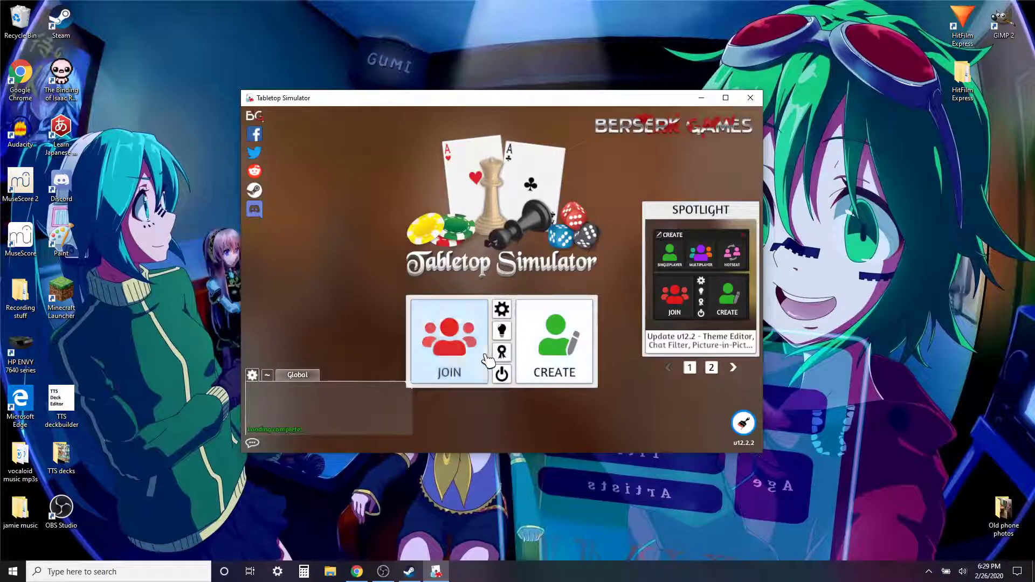
Open the server setup for a multiplayer game and clear the server password.
left_click(555, 350)
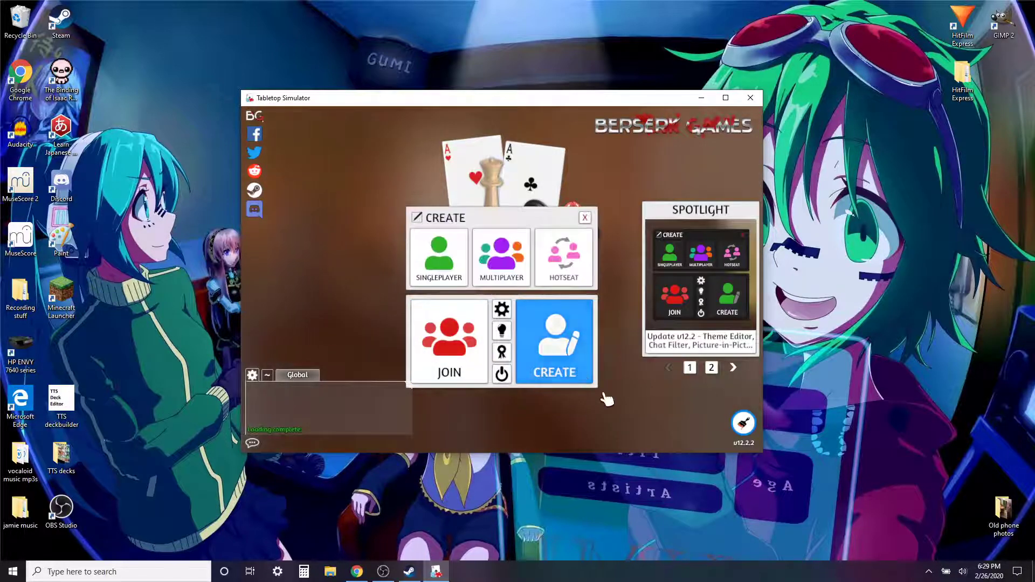
left_click(512, 264)
left_click(566, 184)
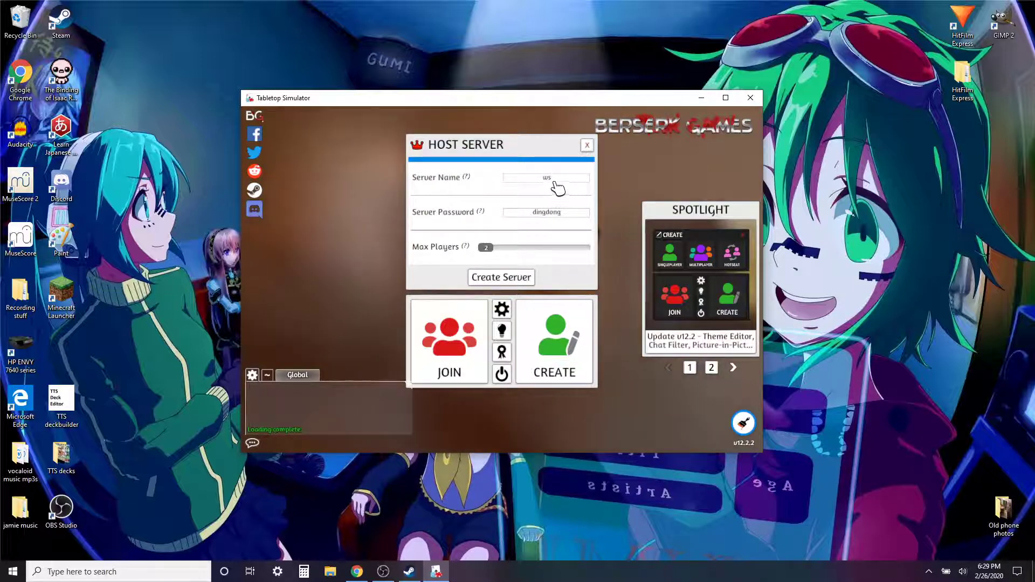
left_click(581, 214)
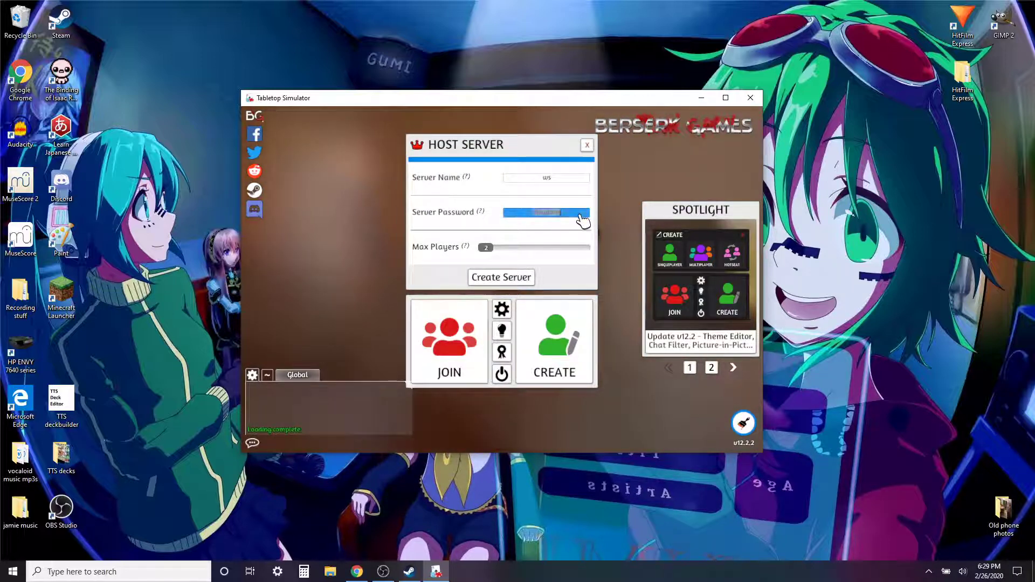
key("BackSpace")
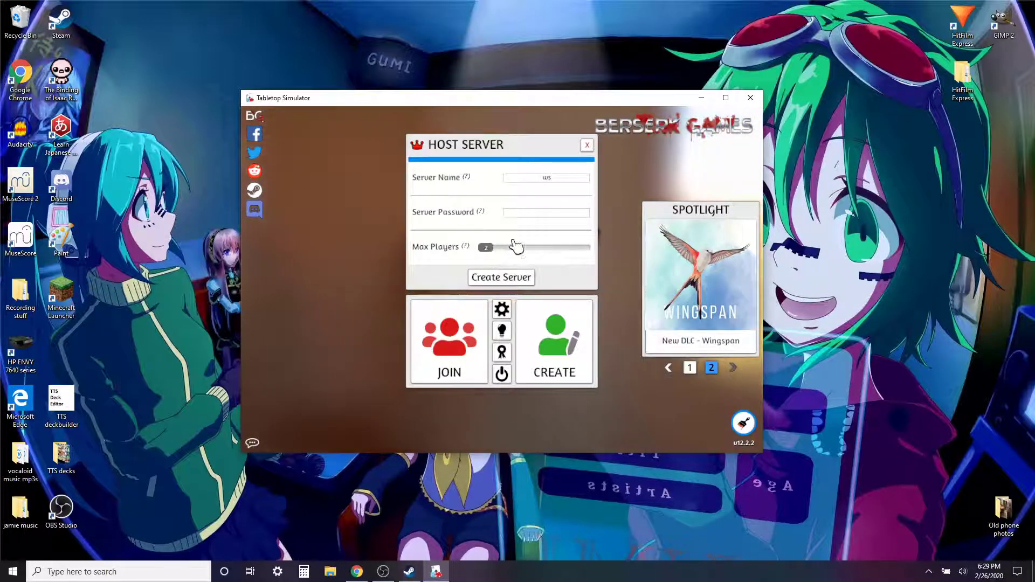
Close Tabletop Simulator without creating the server.
mouse_move(483, 254)
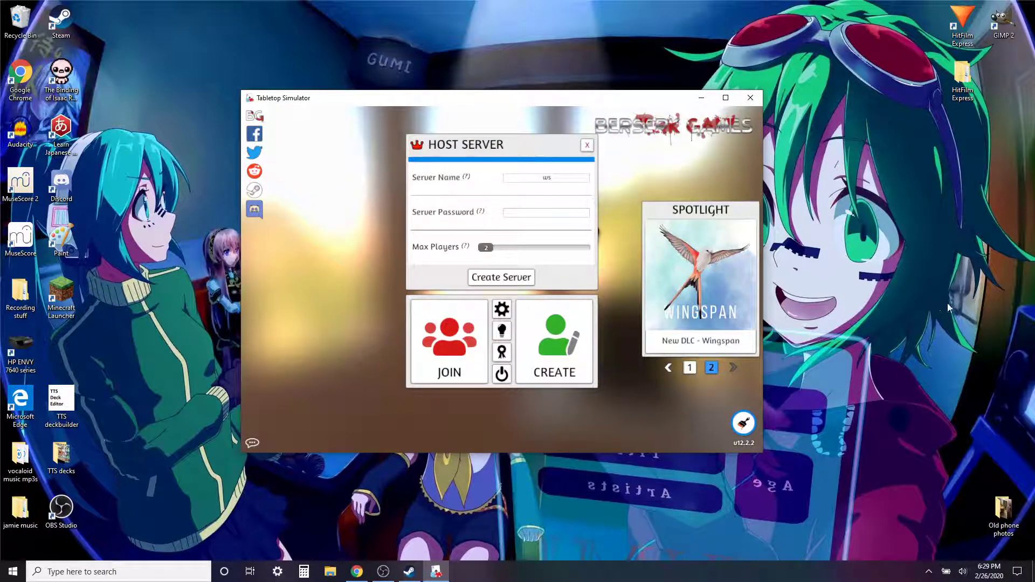
left_click(750, 98)
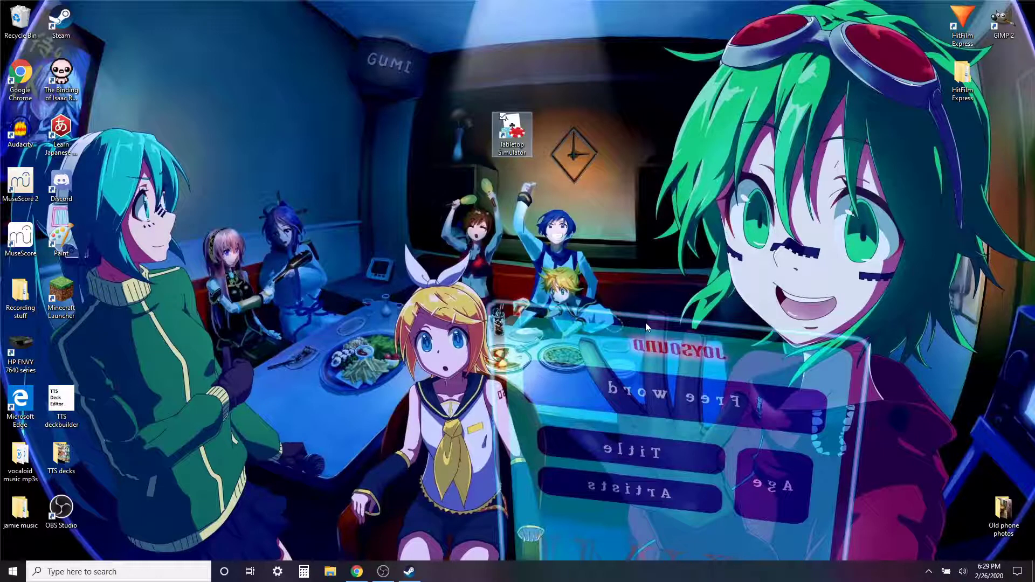